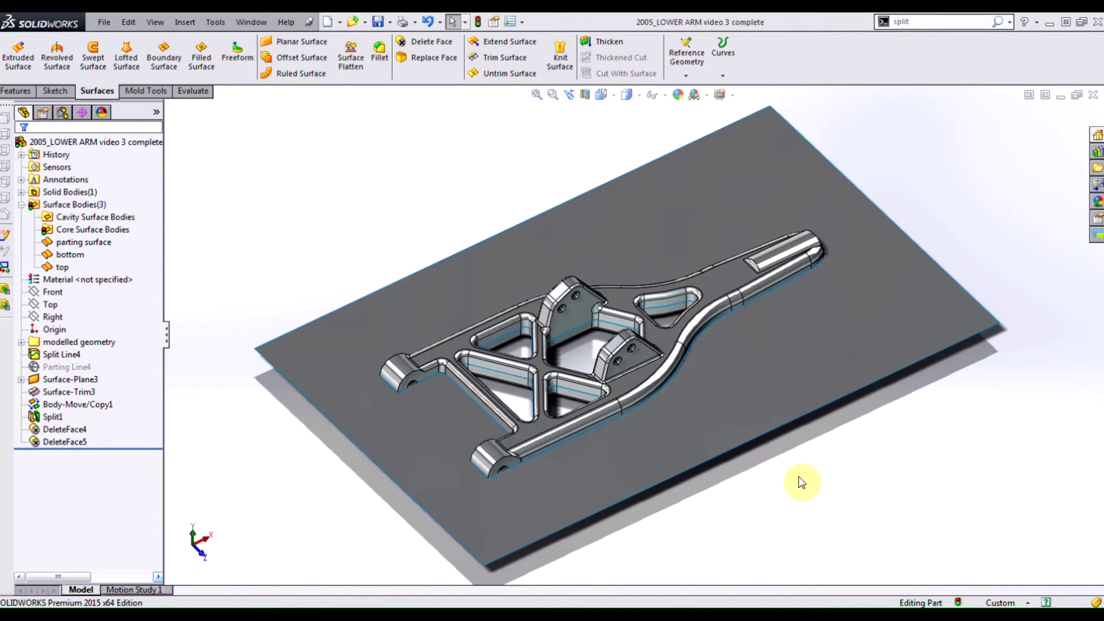
# Inspect the parting plate, triangular pocket face and arm body, then switch to Mold Tools
pyautogui.click(798, 477)
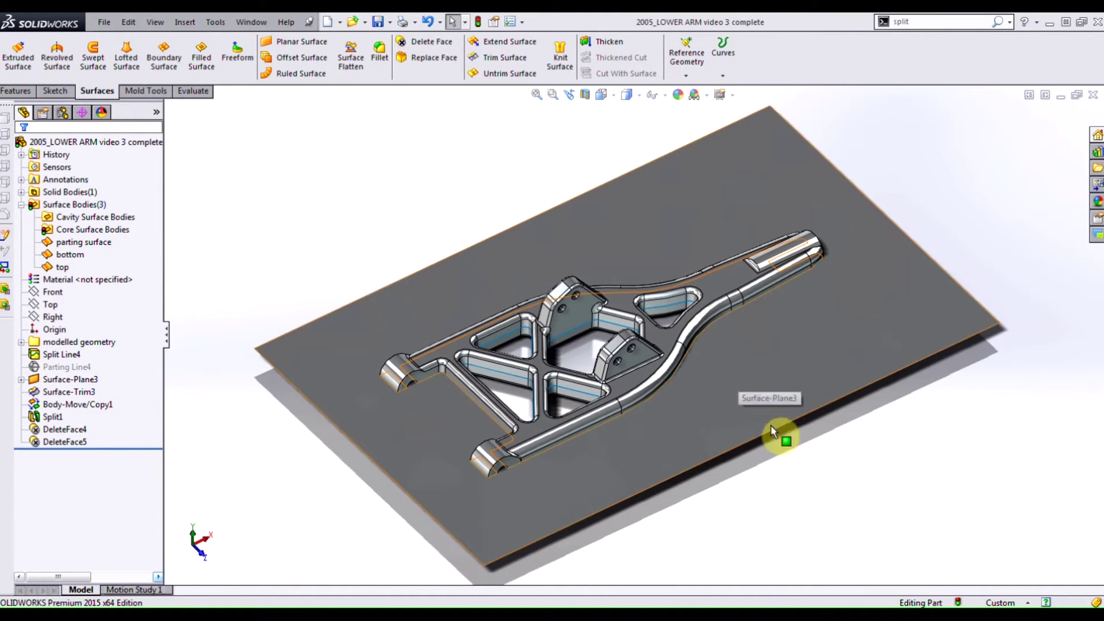
pyautogui.scroll(-3, 669, 319)
pyautogui.click(667, 313)
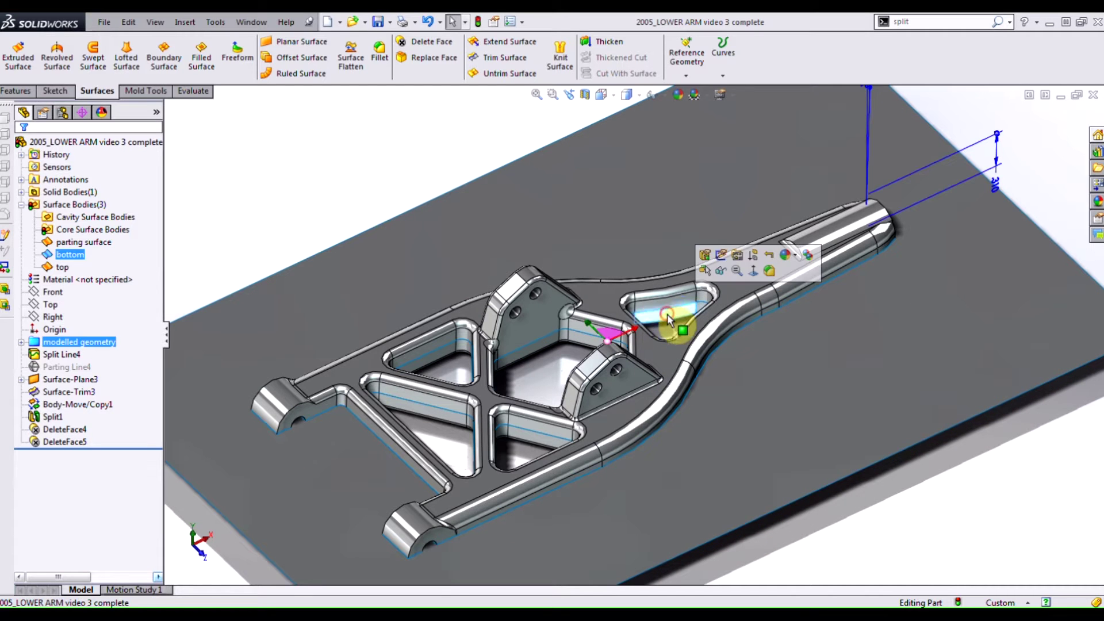
pyautogui.click(22, 191)
pyautogui.click(78, 205)
pyautogui.click(321, 153)
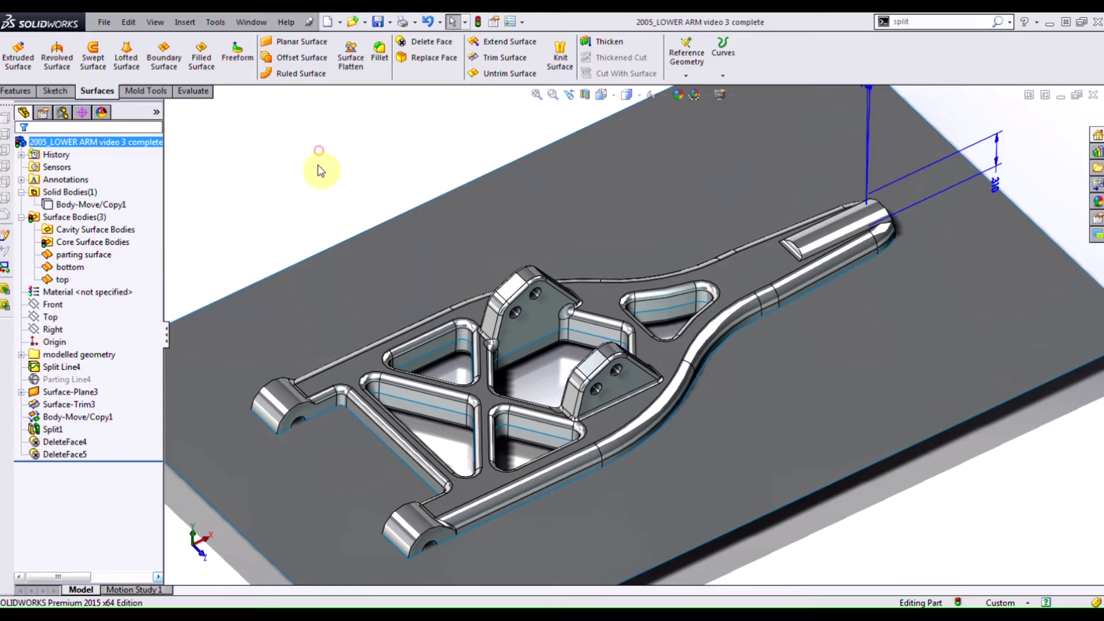
pyautogui.scroll(3, 269, 226)
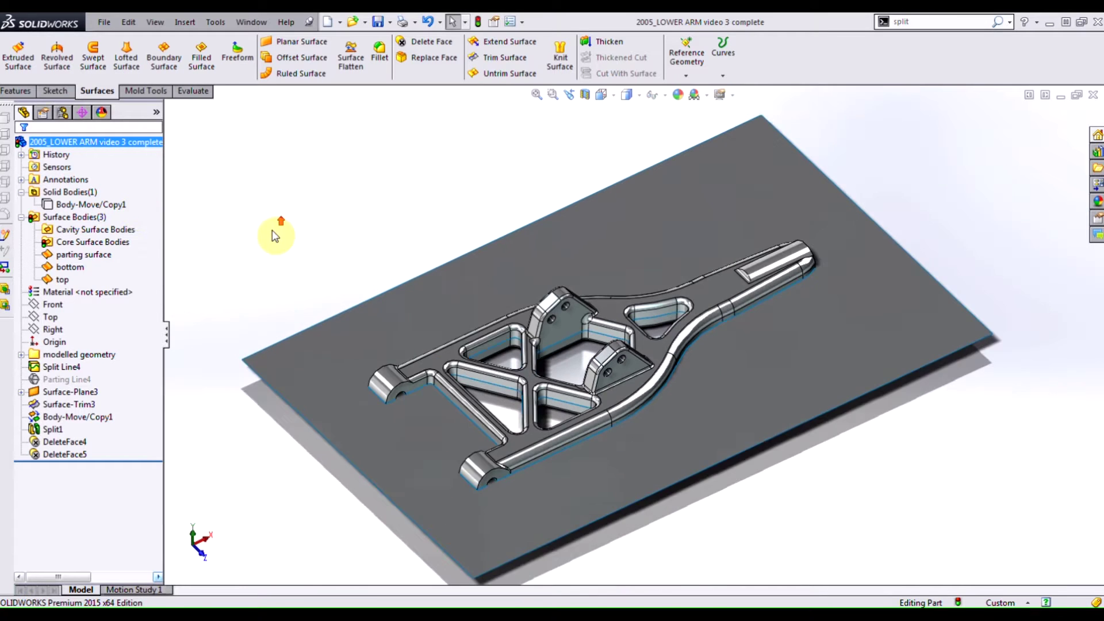
pyautogui.moveTo(506, 276); pyautogui.dragTo(545, 392, button='middle')
pyautogui.scroll(-3, 636, 298)
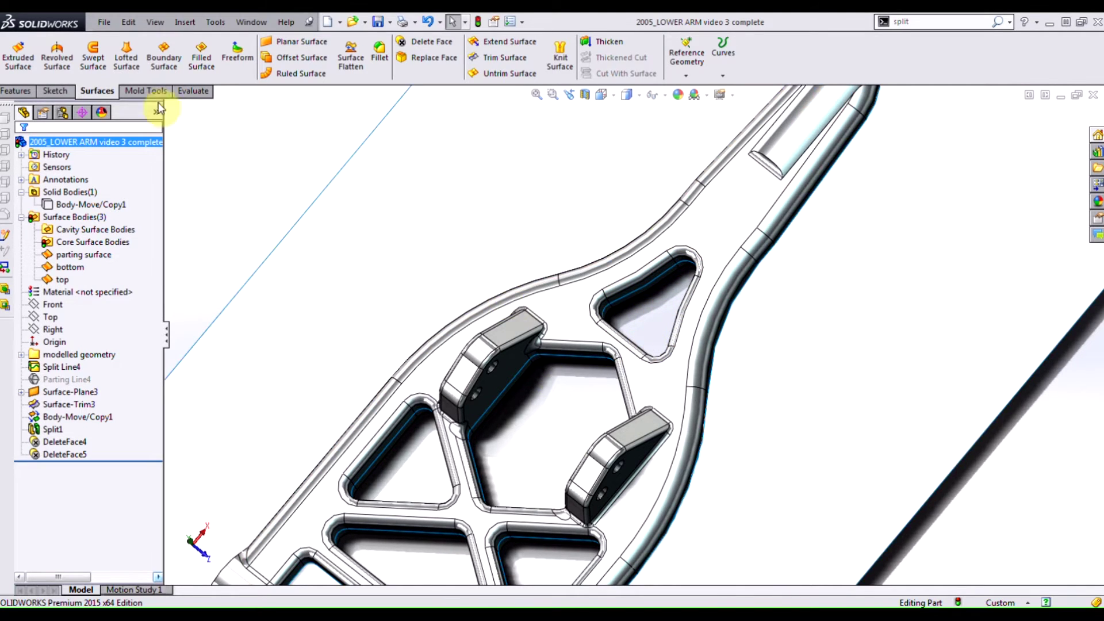
pyautogui.click(146, 91)
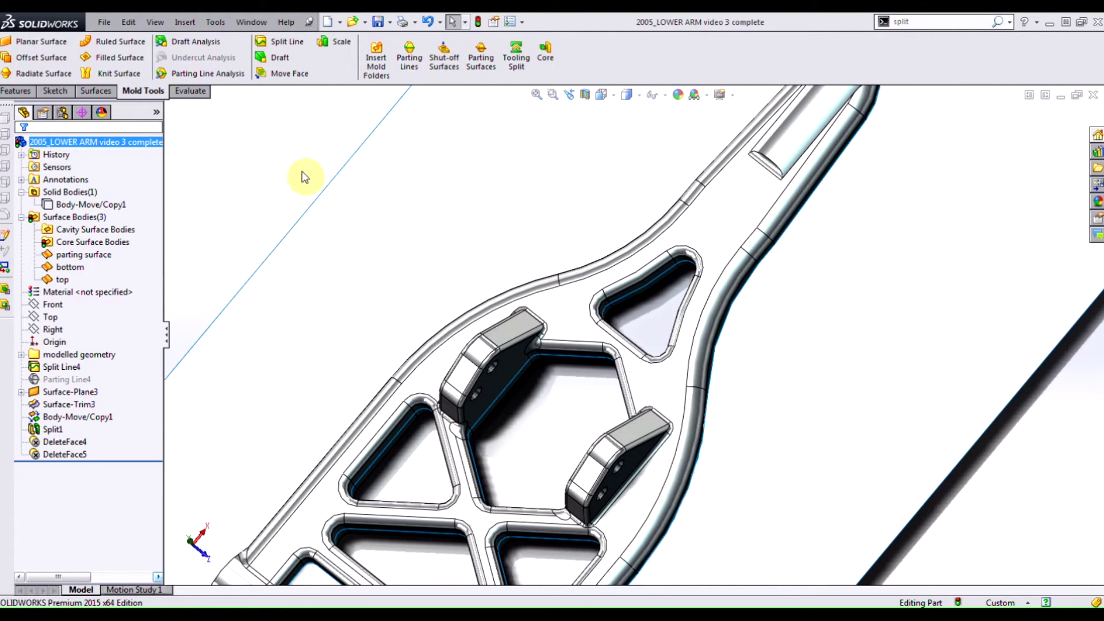
# Start a planar surface bounded by the first pocket's and central opening's tangent edge loops
pyautogui.click(37, 45)
pyautogui.scroll(-2, 615, 365)
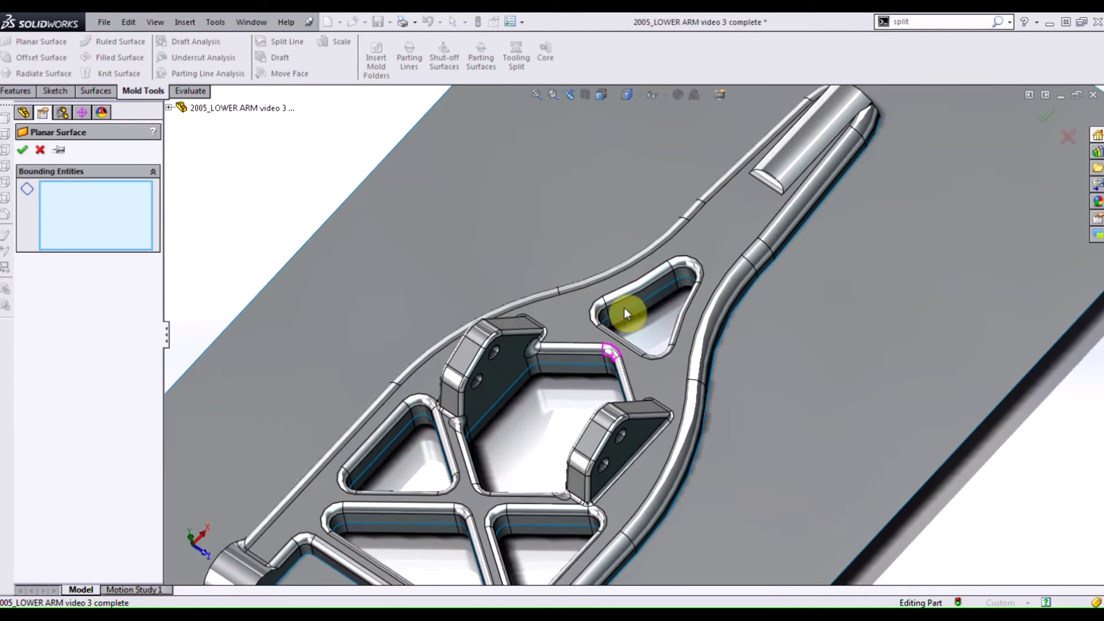
pyautogui.scroll(-2, 624, 307)
pyautogui.rightClick(617, 296)
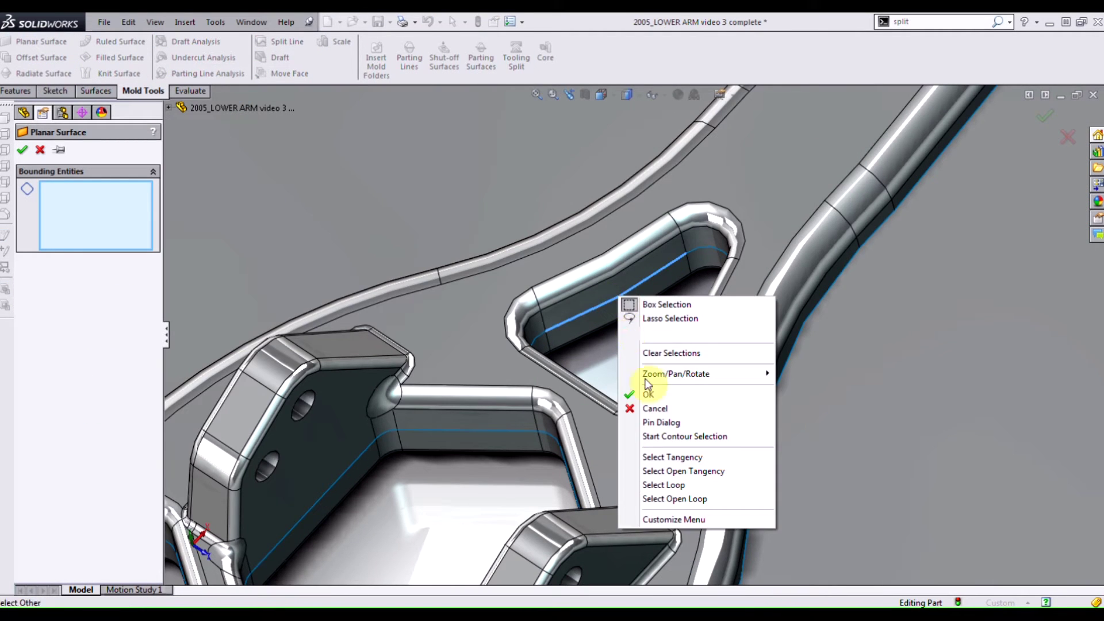
pyautogui.click(695, 465)
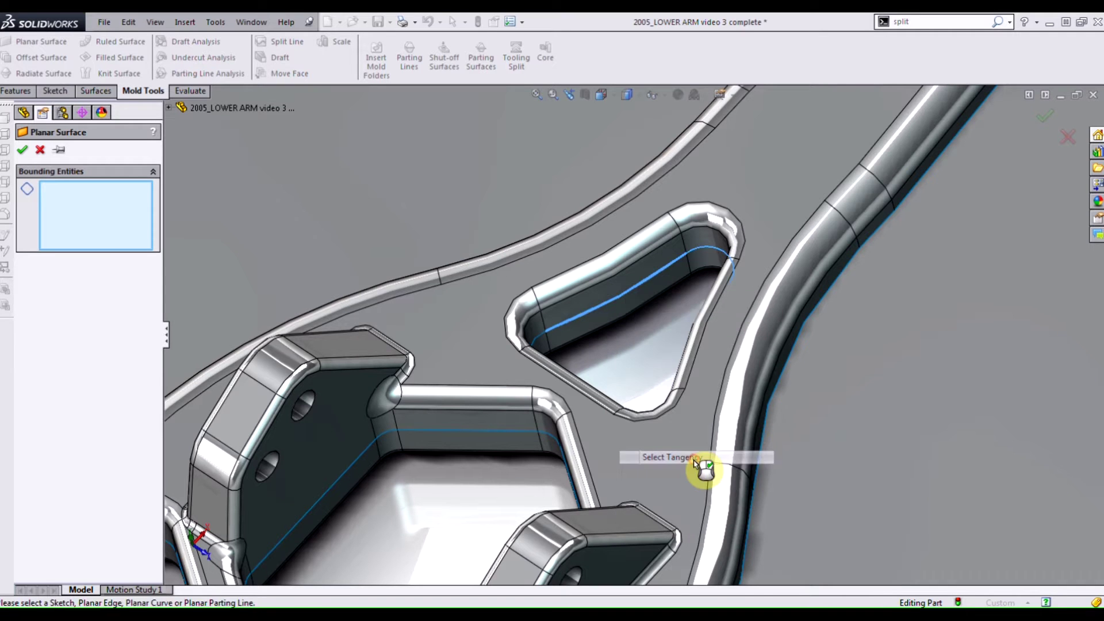
pyautogui.rightClick(470, 431)
pyautogui.click(526, 361)
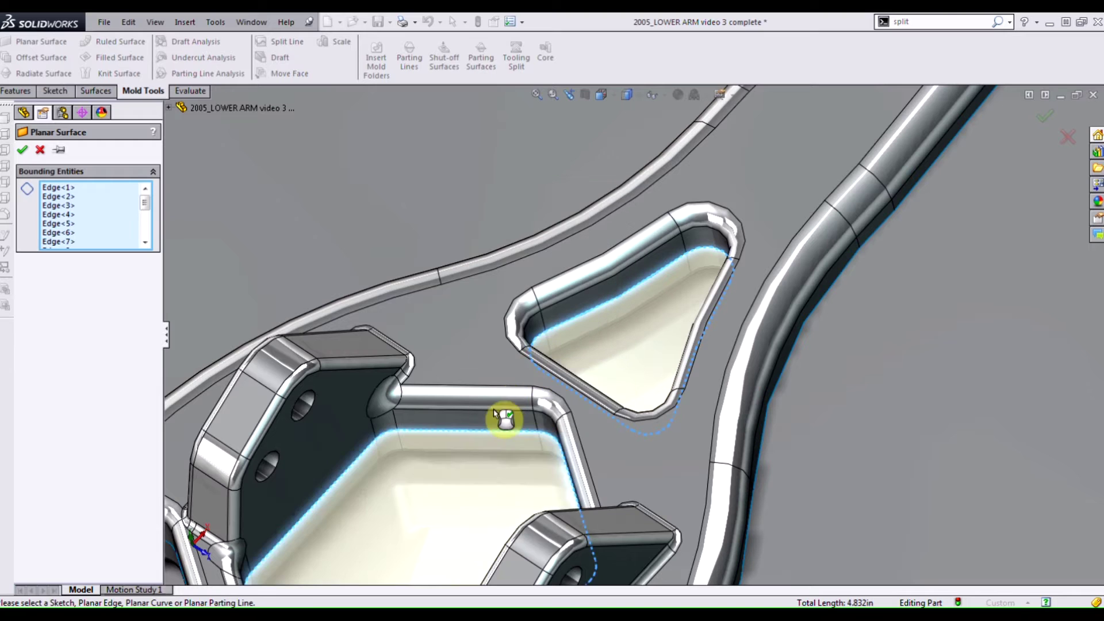
# Add the left triangular pocket and lower pocket loops, then begin the bottom pocket edge
pyautogui.moveTo(505, 419); pyautogui.dragTo(432, 373, button='middle')
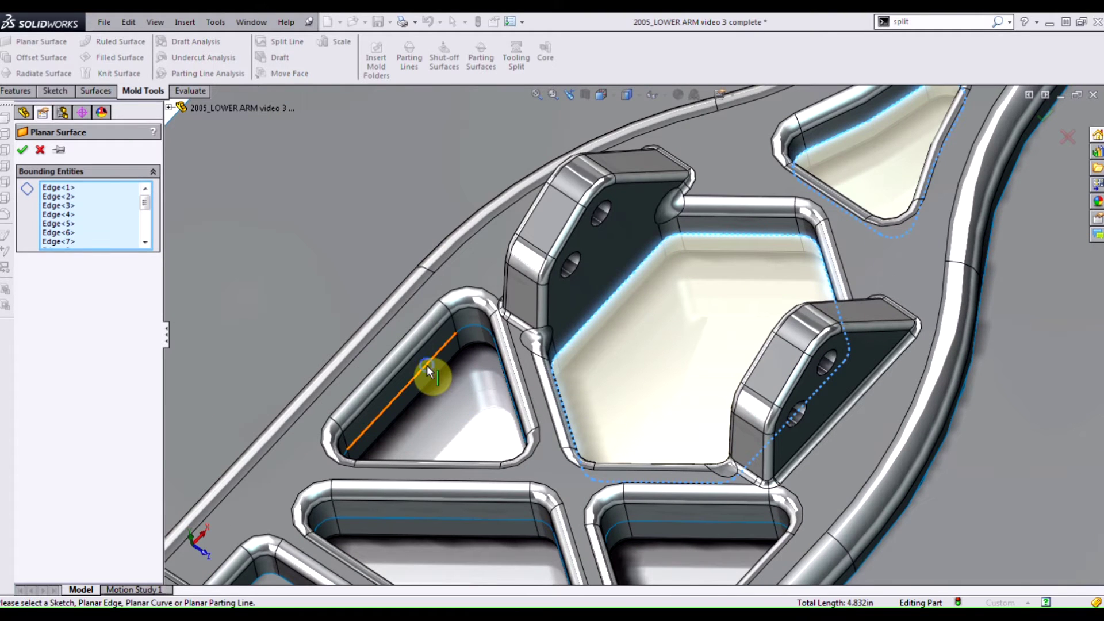
pyautogui.rightClick(431, 370)
pyautogui.click(477, 293)
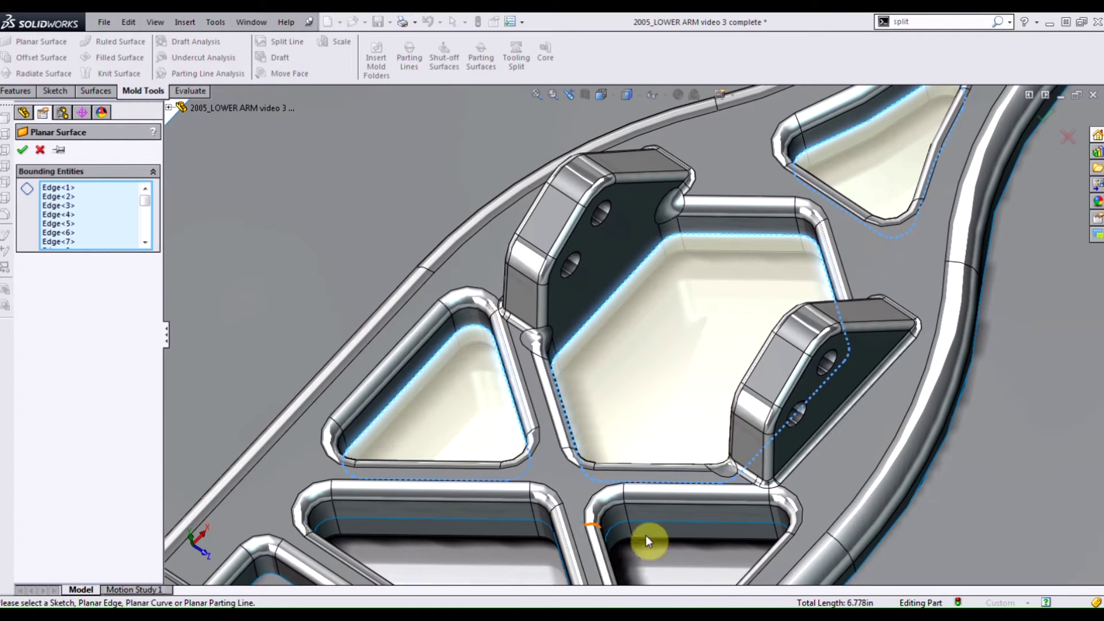
pyautogui.rightClick(660, 530)
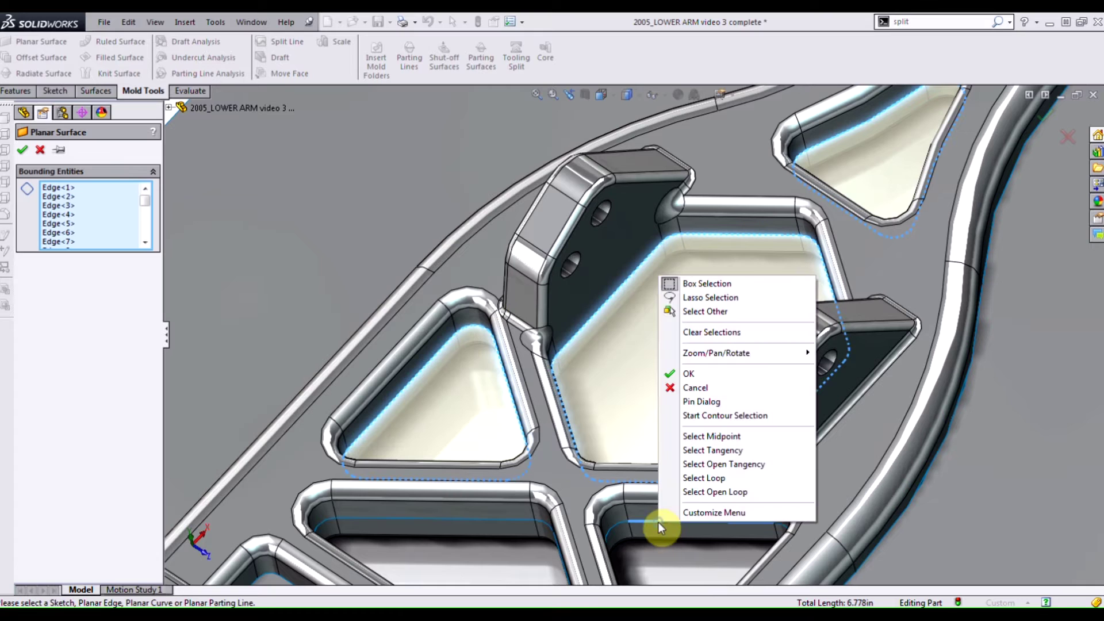
pyautogui.click(720, 450)
pyautogui.rightClick(495, 520)
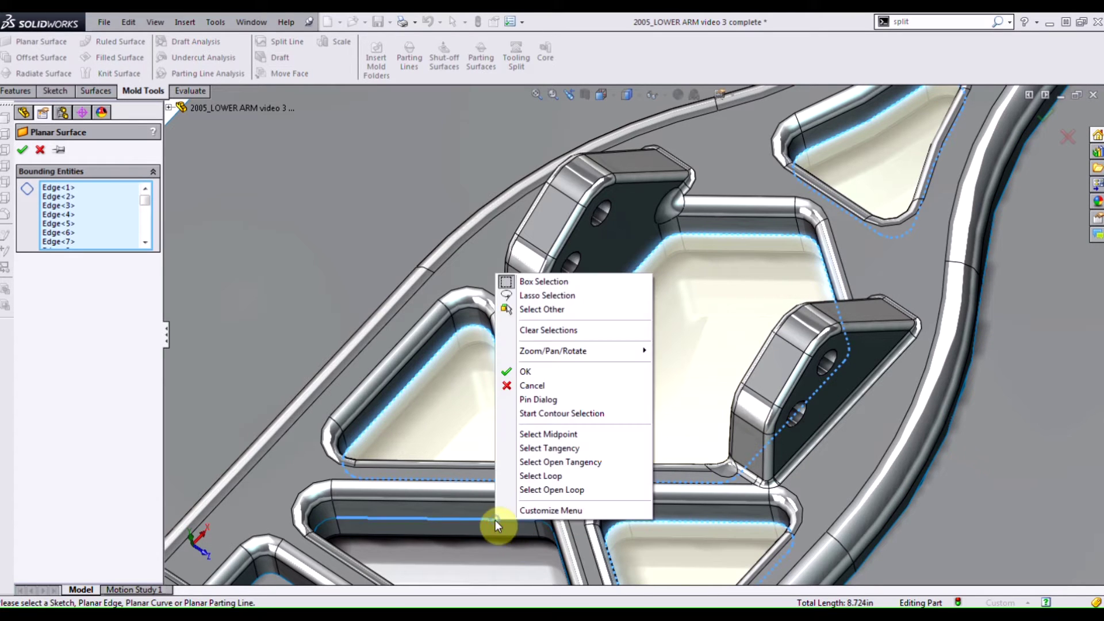
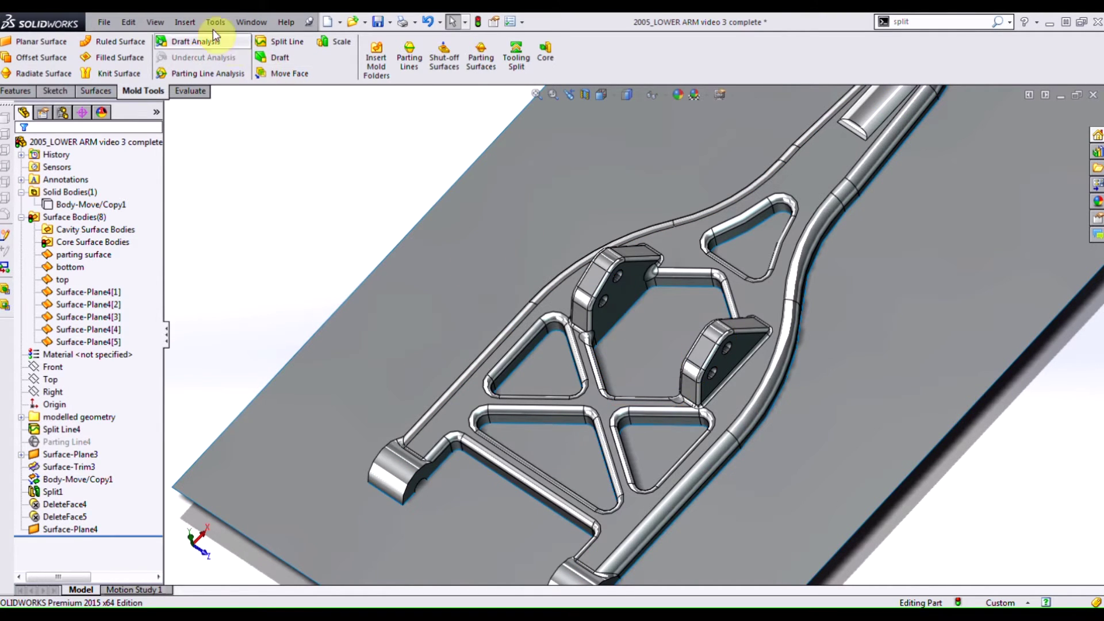
# Copy the central and four triangular pocket faces in place with Move/Copy, using no translation
pyautogui.click(192, 24)
pyautogui.moveTo(210, 68)
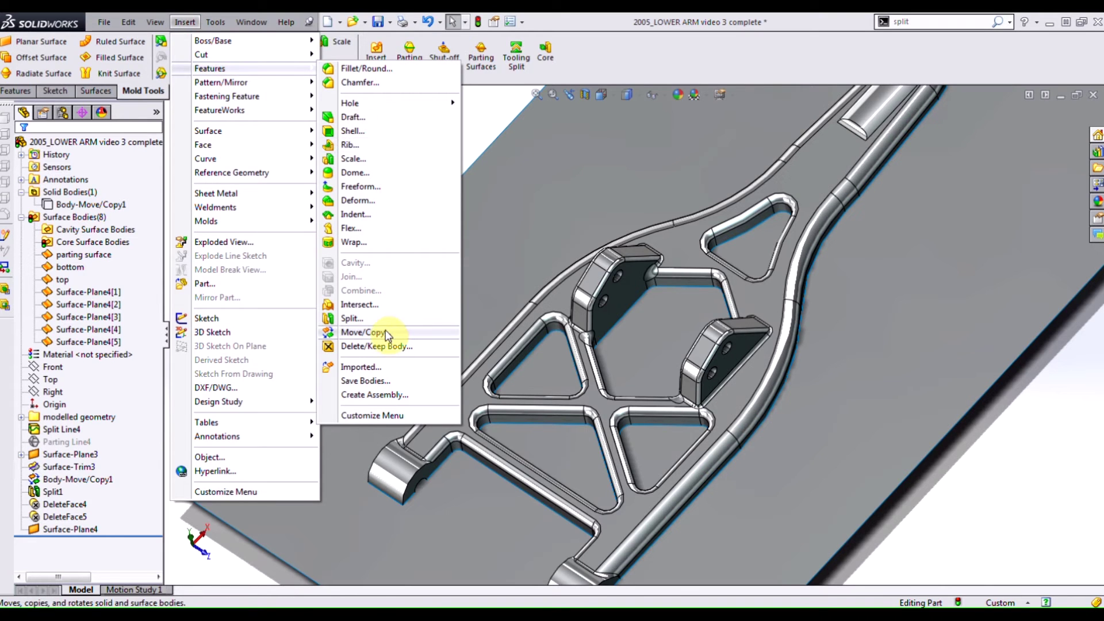
pyautogui.click(386, 332)
pyautogui.click(665, 345)
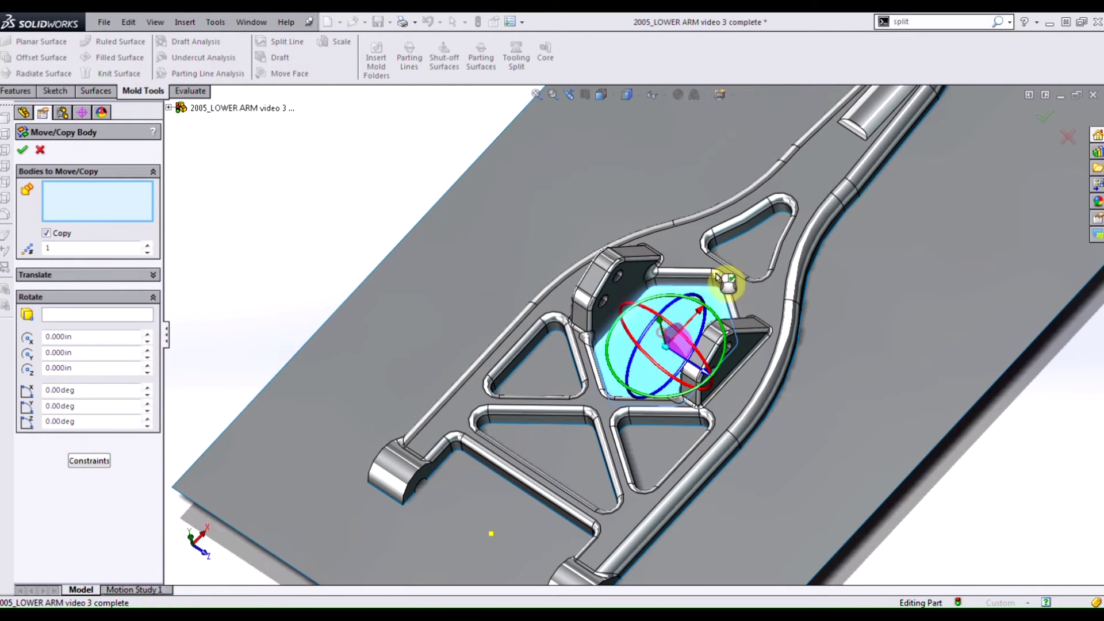
pyautogui.click(734, 247)
pyautogui.click(549, 377)
pyautogui.click(555, 456)
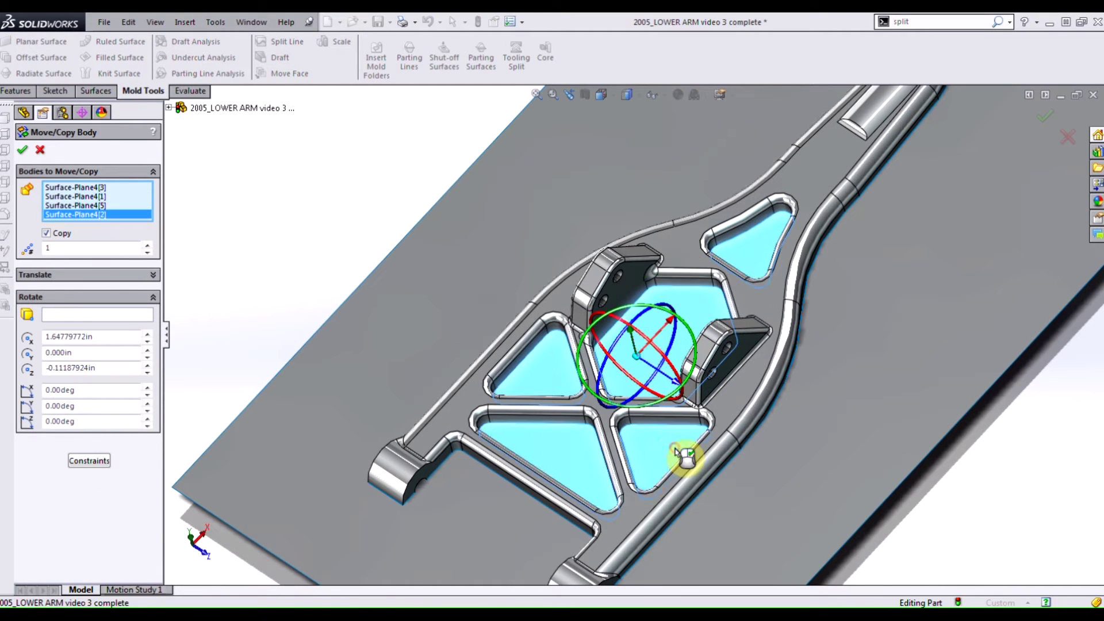
pyautogui.click(673, 452)
pyautogui.click(21, 149)
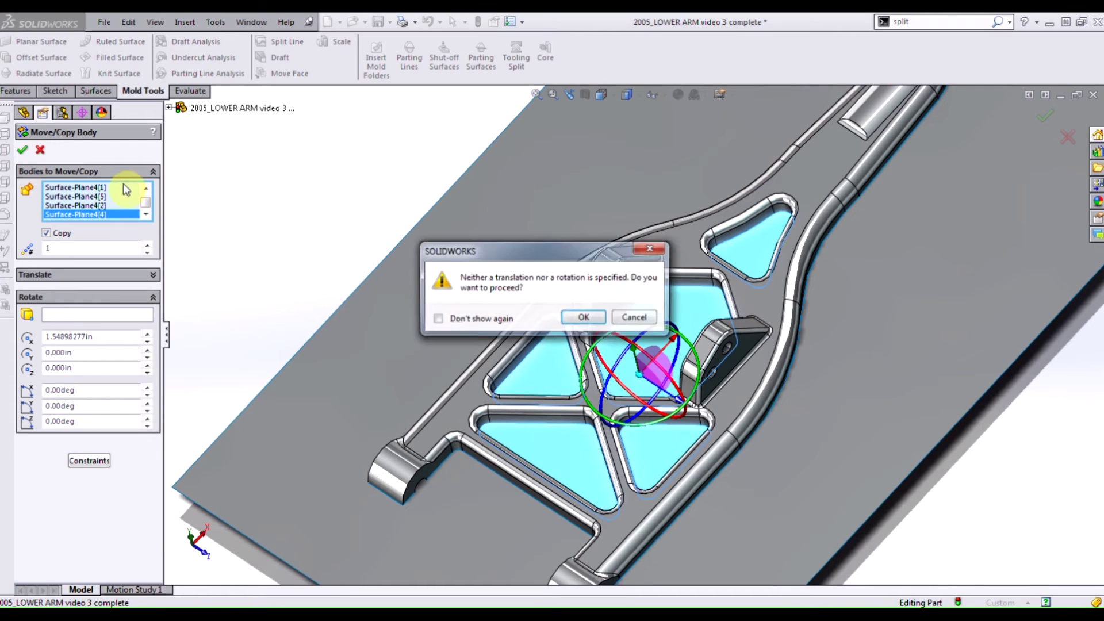
pyautogui.click(585, 317)
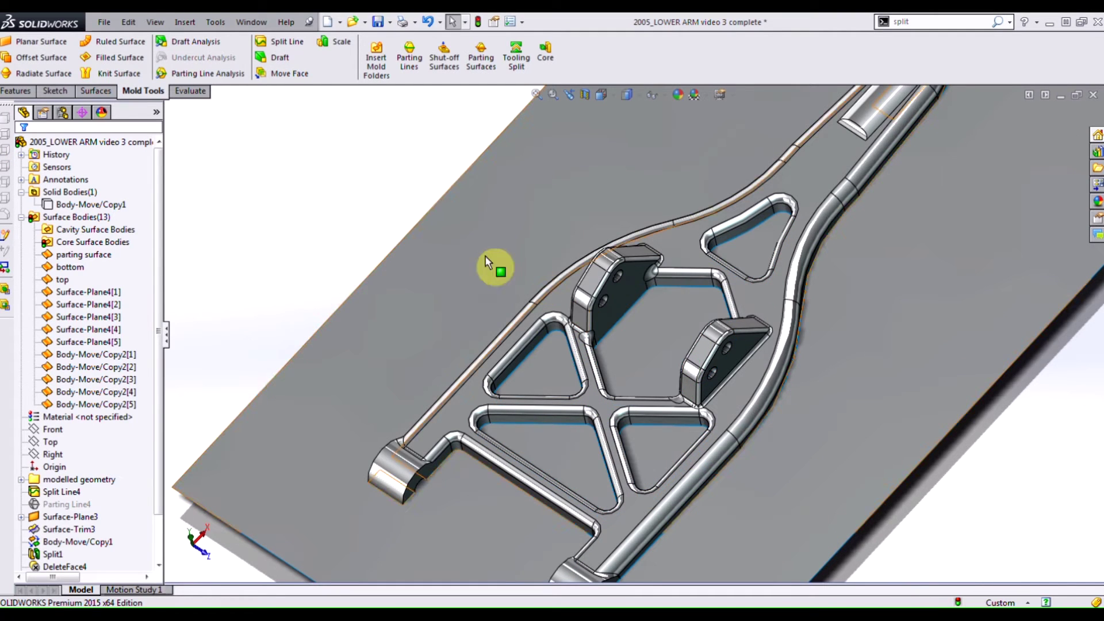
# Fit and orbit the view, then try selecting the top and pocket surface bodies and clear the selection
pyautogui.press('f')
pyautogui.moveTo(771, 423); pyautogui.dragTo(774, 390, button='middle')
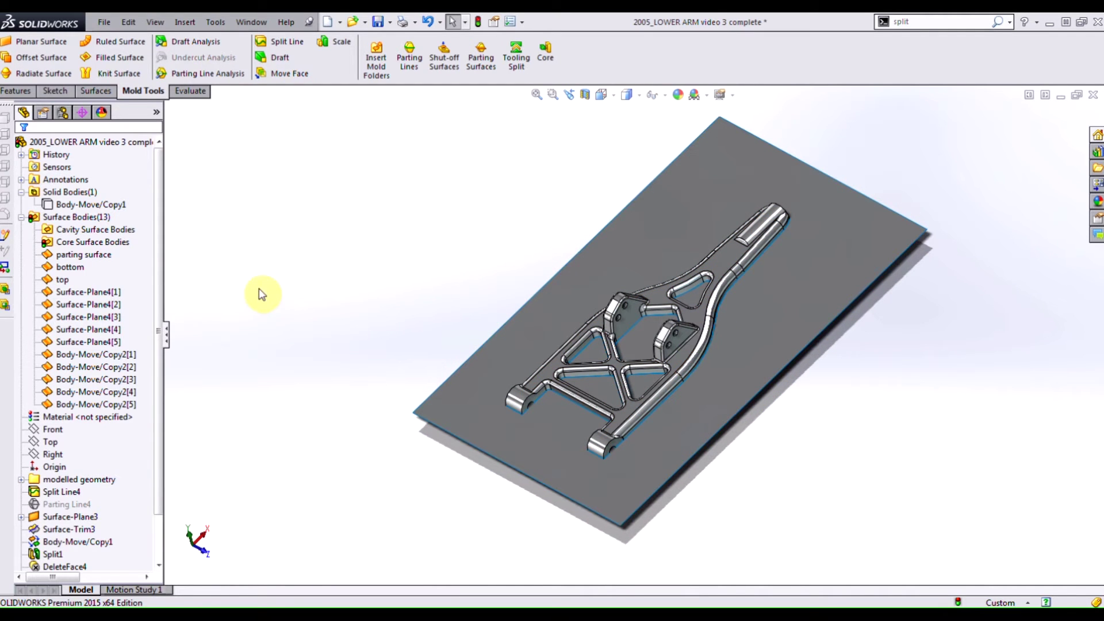
pyautogui.click(64, 278)
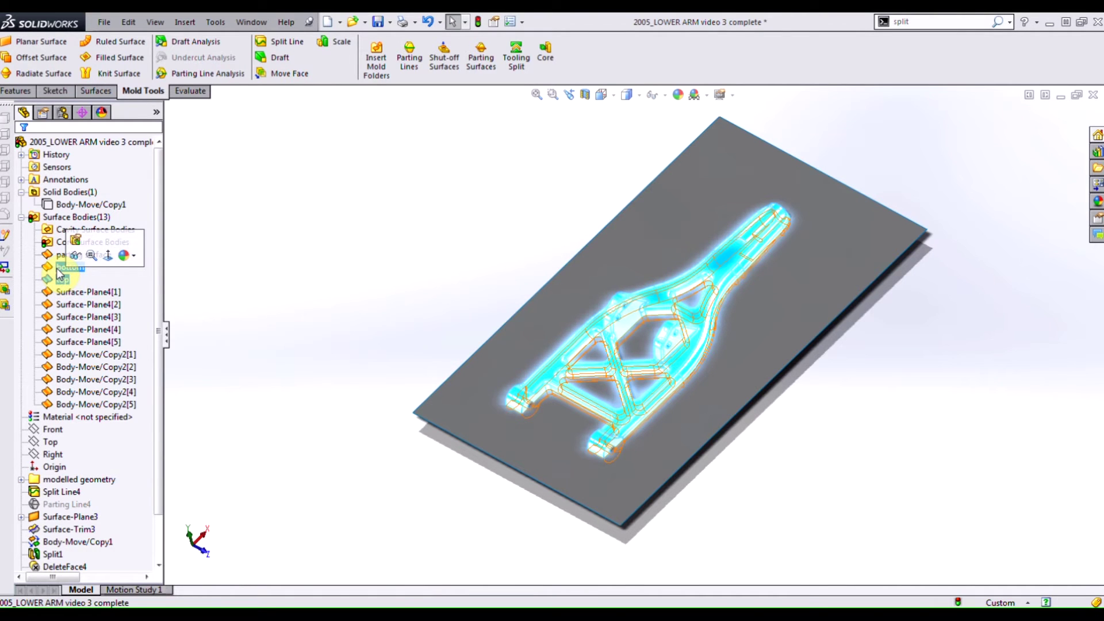
pyautogui.keyDown('ctrl'); pyautogui.click(74, 356); pyautogui.keyUp('ctrl')
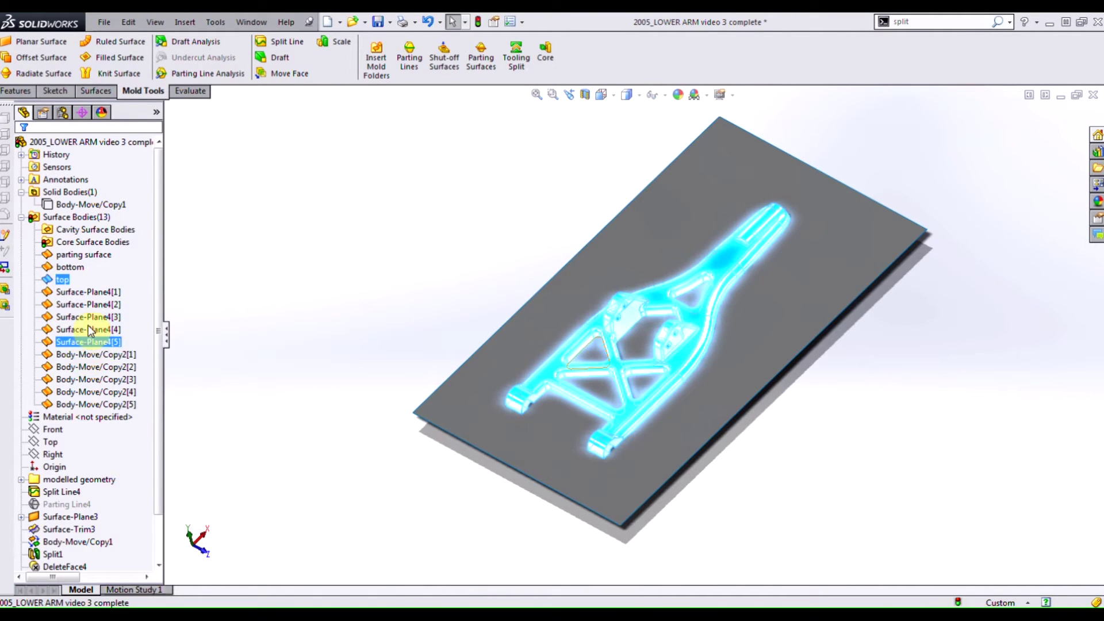
pyautogui.click(98, 304)
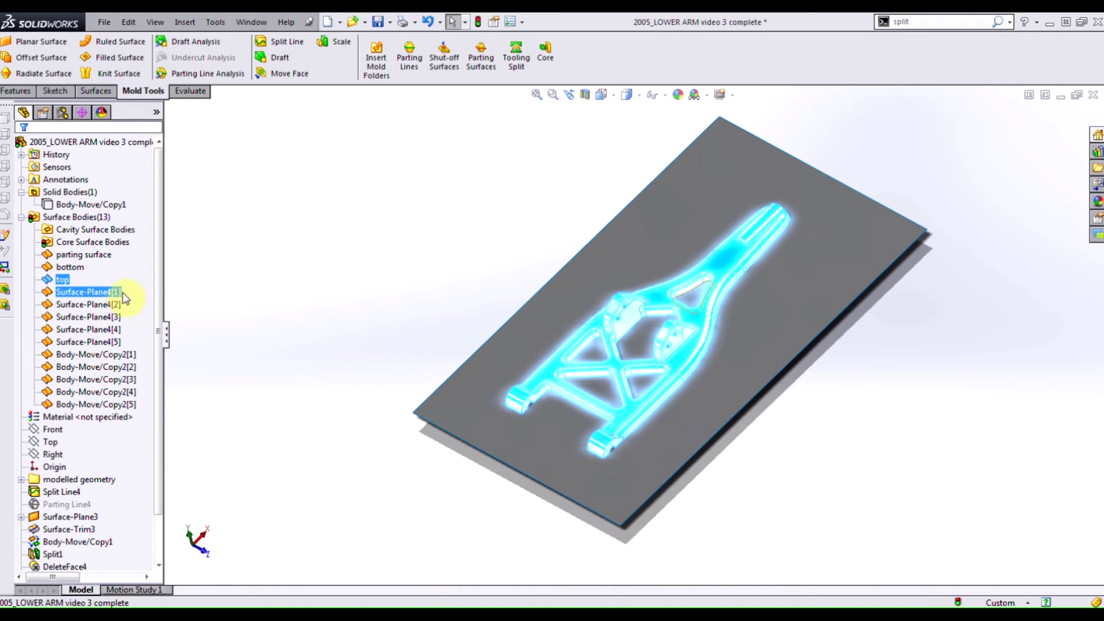
pyautogui.click(227, 304)
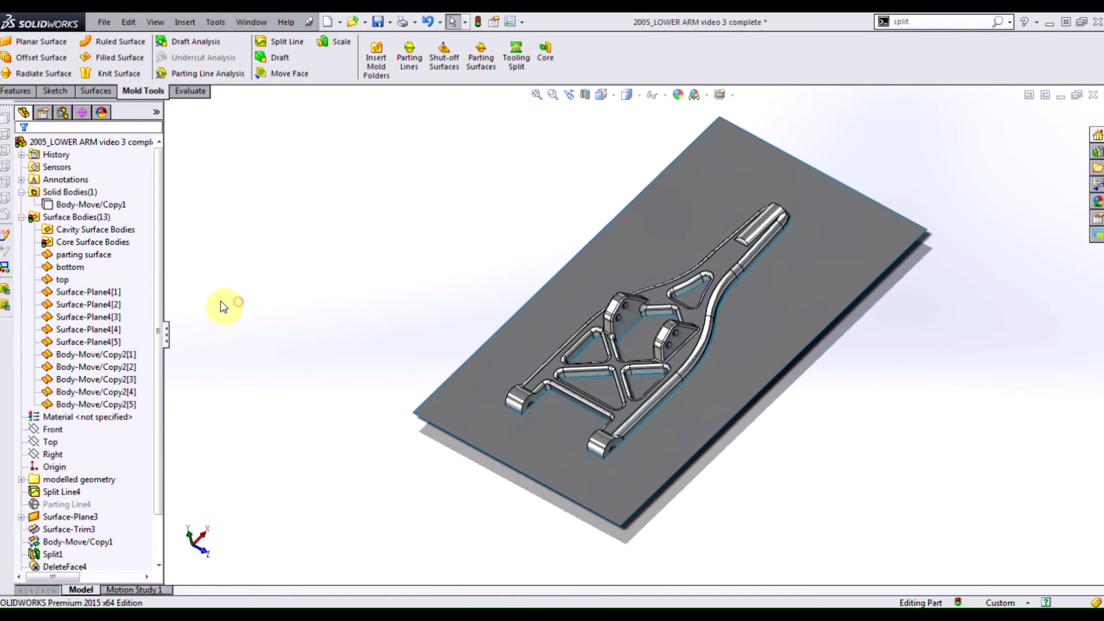
# Hide the parting surface, bottom and Body-Move/Copy2[1]–[5] bodies in the display pane
pyautogui.click(156, 109)
pyautogui.click(173, 255)
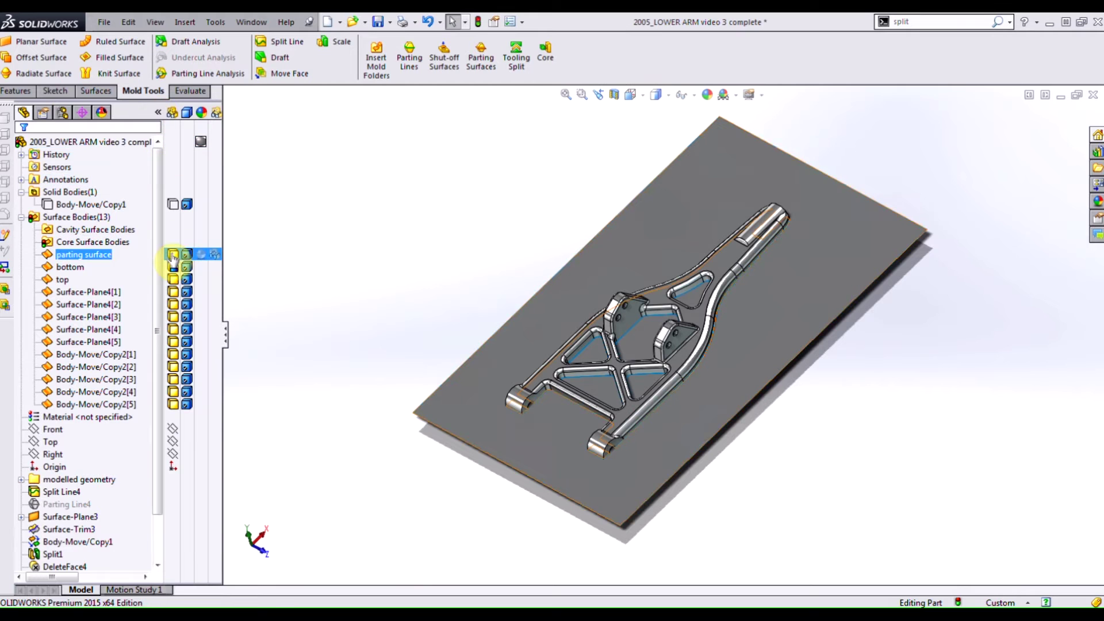
pyautogui.click(156, 111)
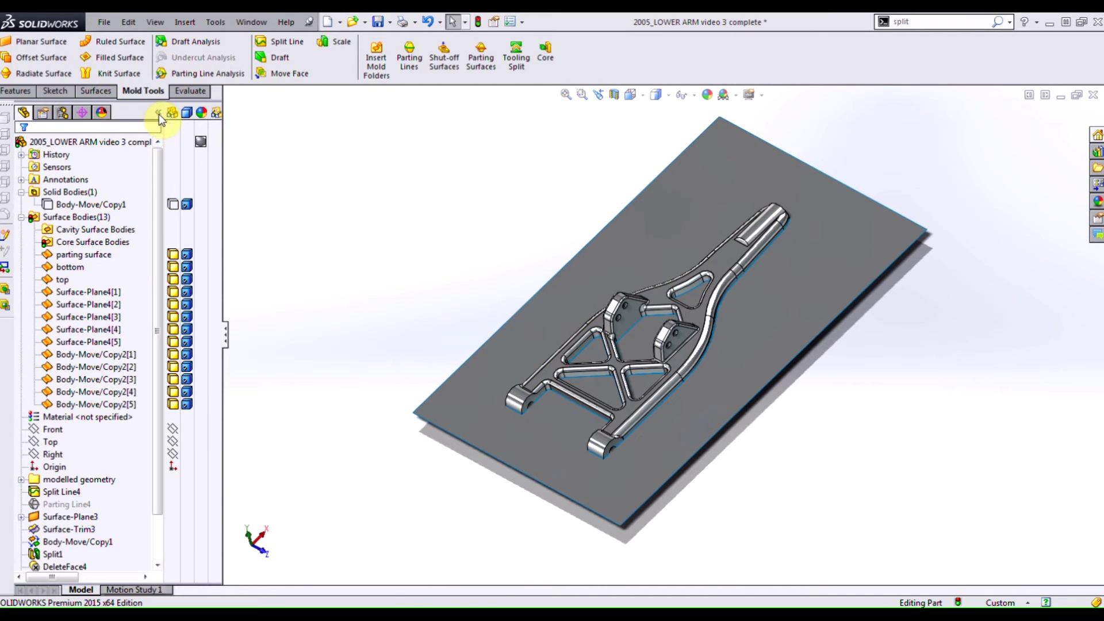
pyautogui.click(174, 255)
pyautogui.click(173, 255)
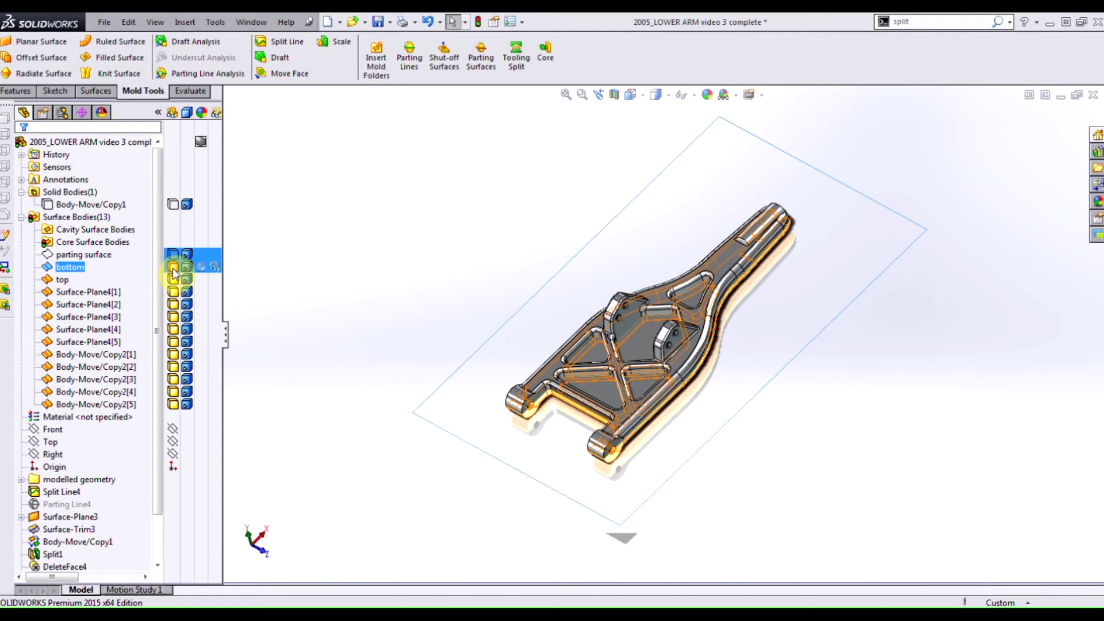
pyautogui.click(172, 366)
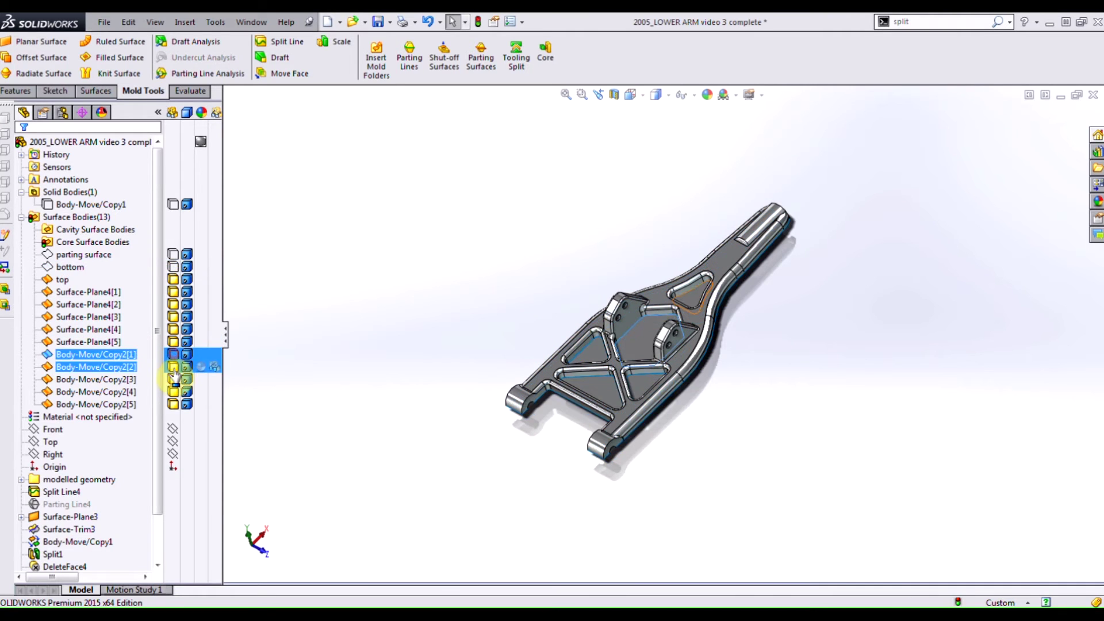
pyautogui.click(173, 378)
pyautogui.click(172, 391)
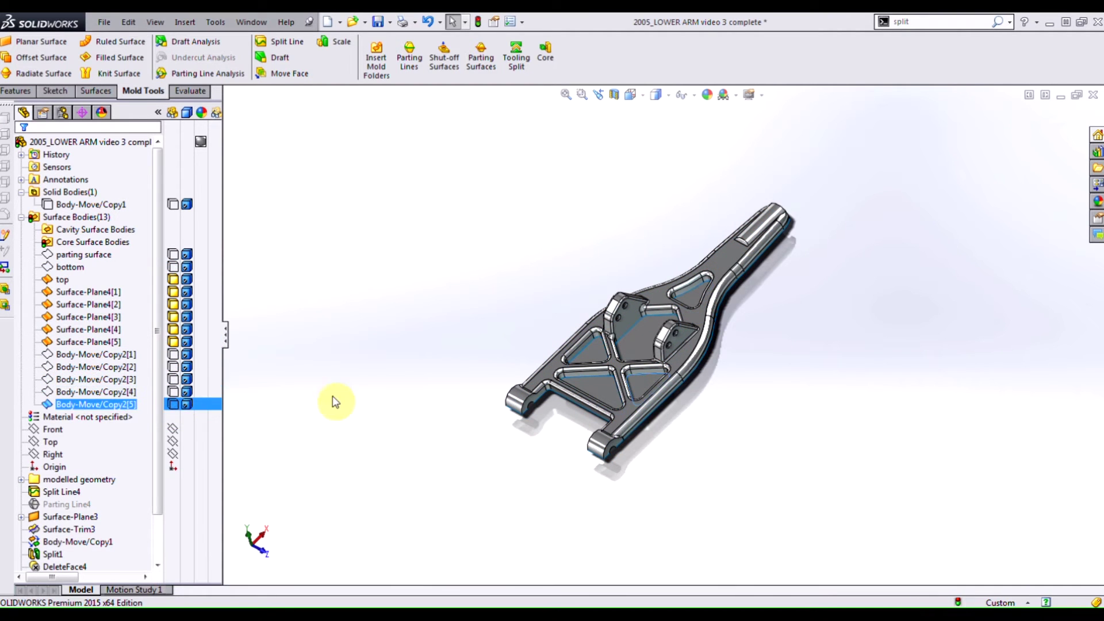
pyautogui.scroll(-3, 689, 353)
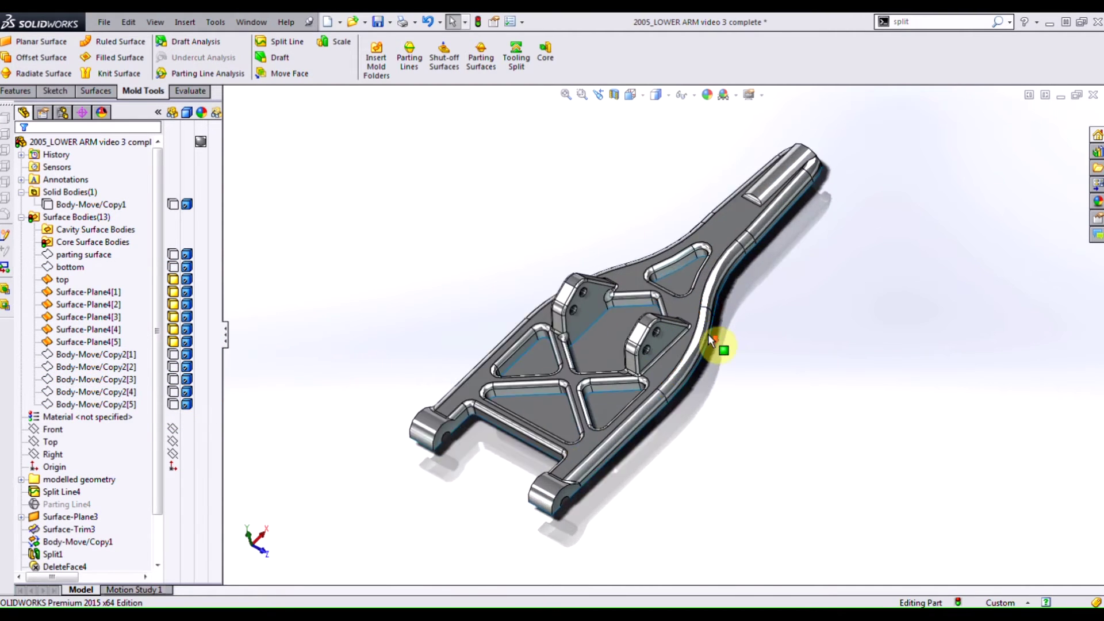
pyautogui.scroll(-3, 629, 291)
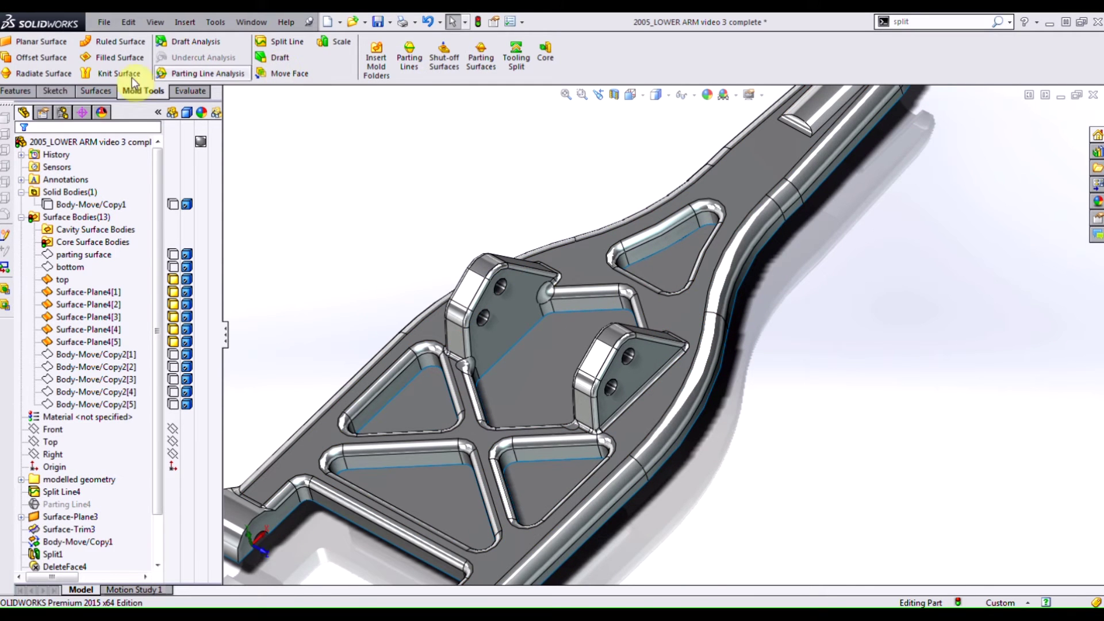
# Knit the top surface with the five Surface-Plane4 pocket faces into Surface-Knit4
pyautogui.click(102, 91)
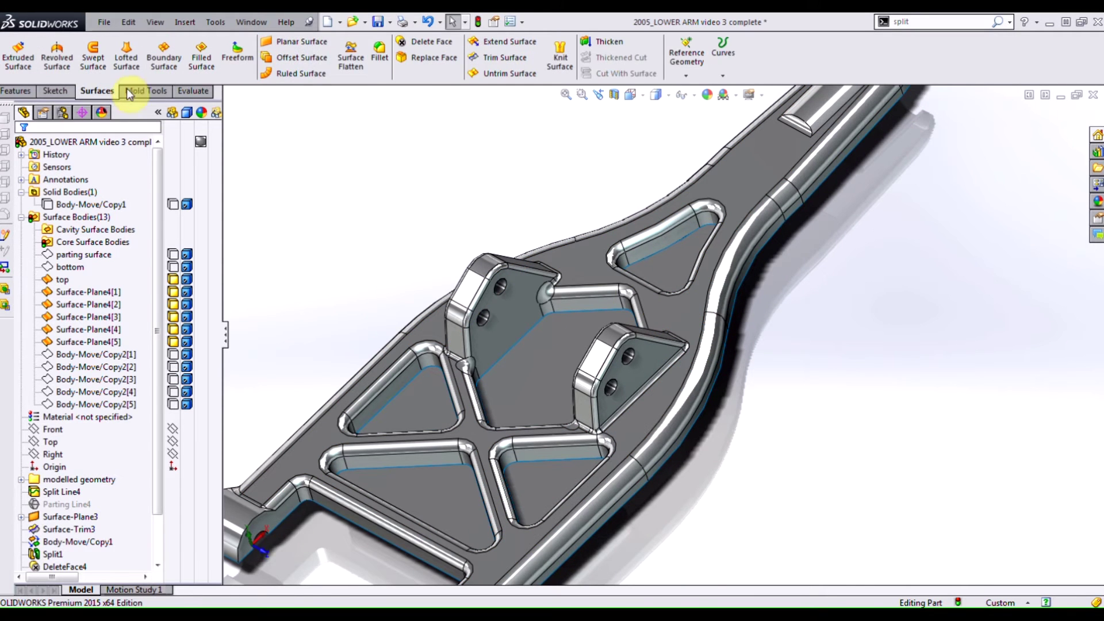
pyautogui.click(559, 56)
pyautogui.click(745, 184)
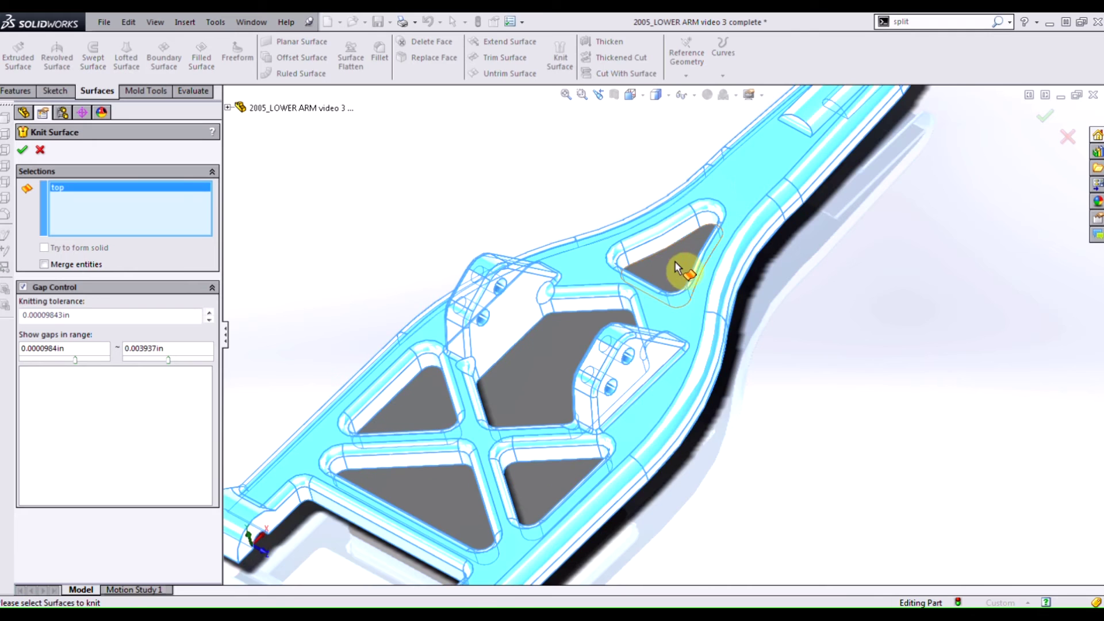
pyautogui.click(679, 267)
pyautogui.click(521, 376)
pyautogui.click(431, 412)
pyautogui.click(451, 490)
pyautogui.click(515, 478)
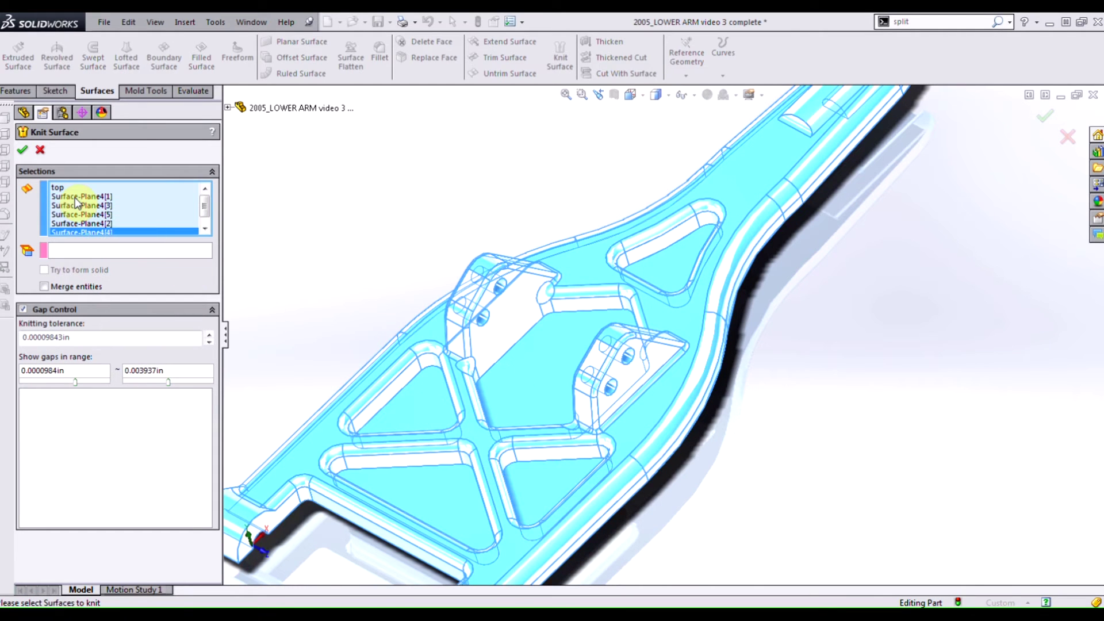
pyautogui.click(25, 148)
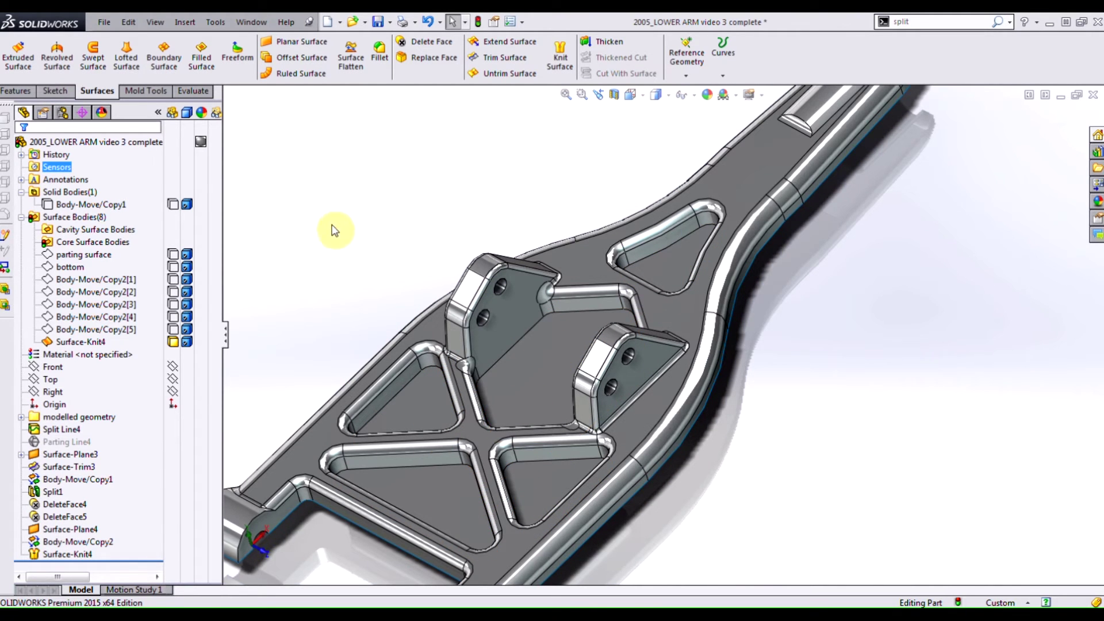
# Hide Surface-Knit4 and show the bottom, parting surface and copied pocket bodies
pyautogui.click(173, 268)
pyautogui.click(173, 342)
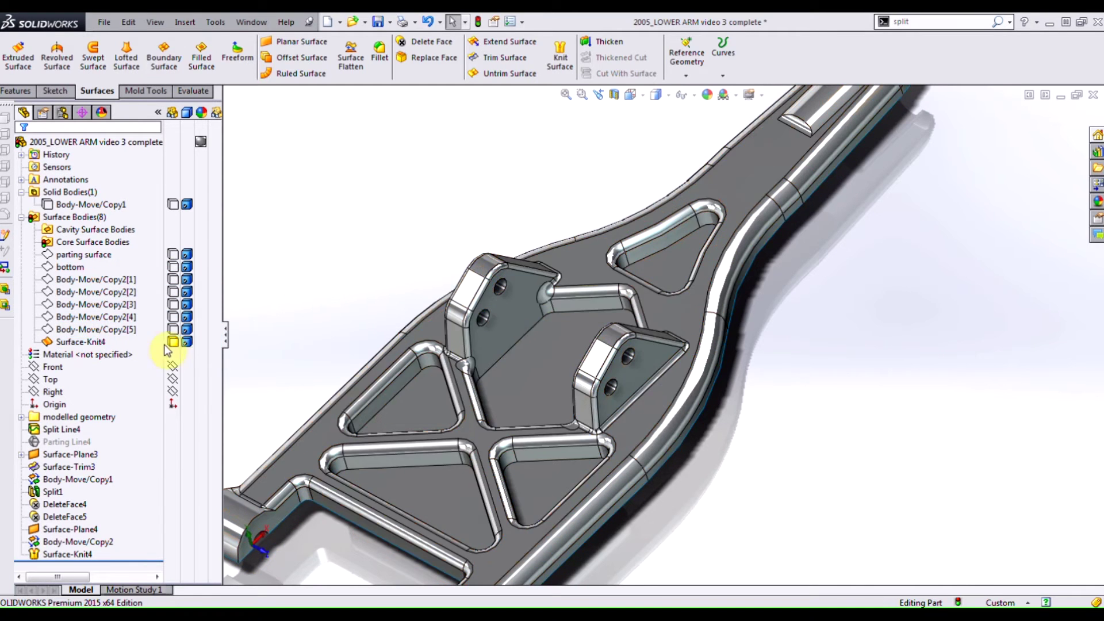
pyautogui.click(173, 342)
pyautogui.click(172, 317)
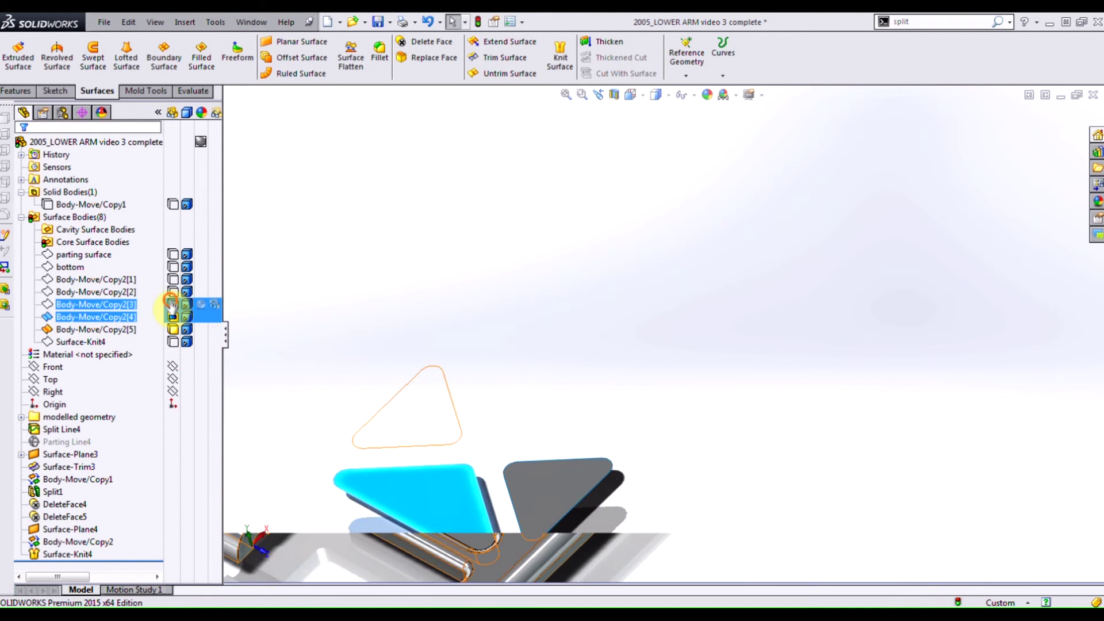
pyautogui.click(173, 291)
pyautogui.click(173, 268)
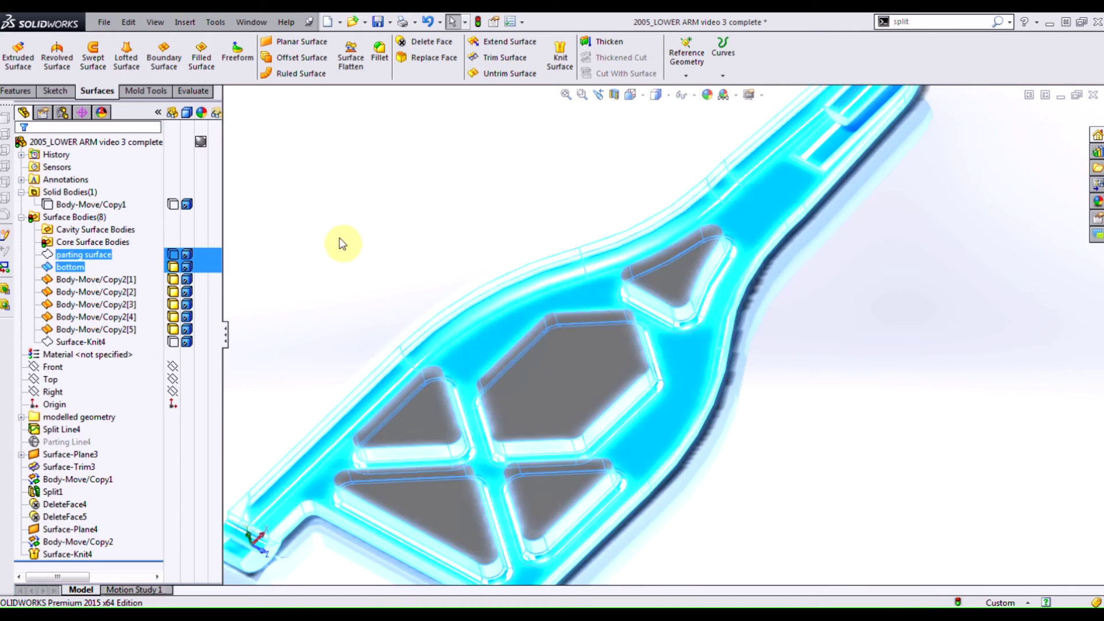
# Knit the bottom surface with the hexagonal and four triangular copied faces into Surface-Knit5
pyautogui.click(560, 54)
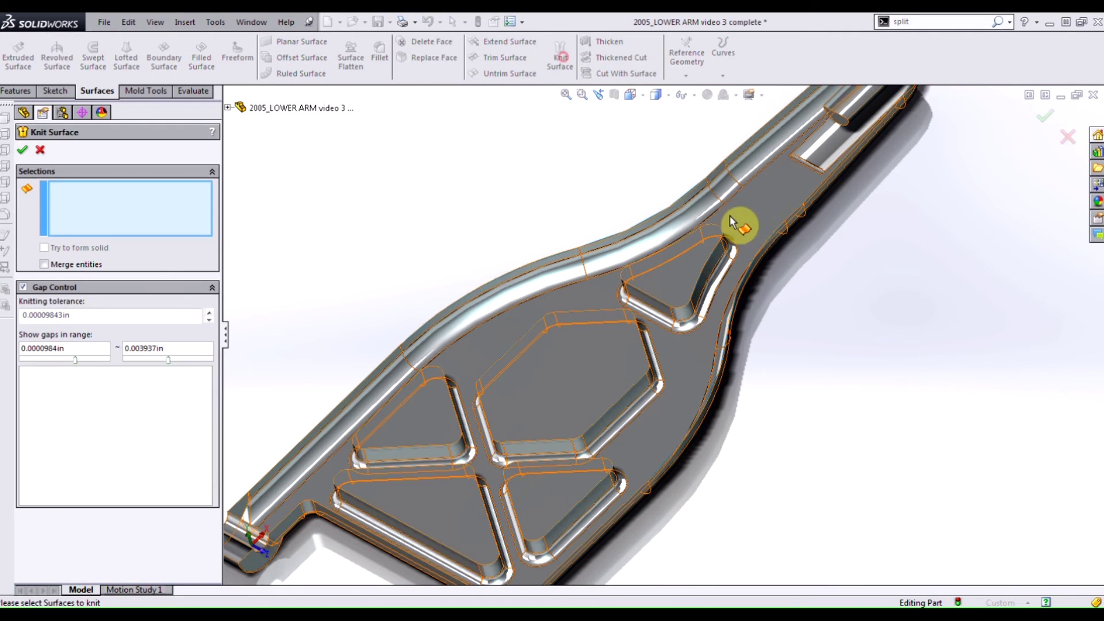
pyautogui.click(748, 205)
pyautogui.click(668, 276)
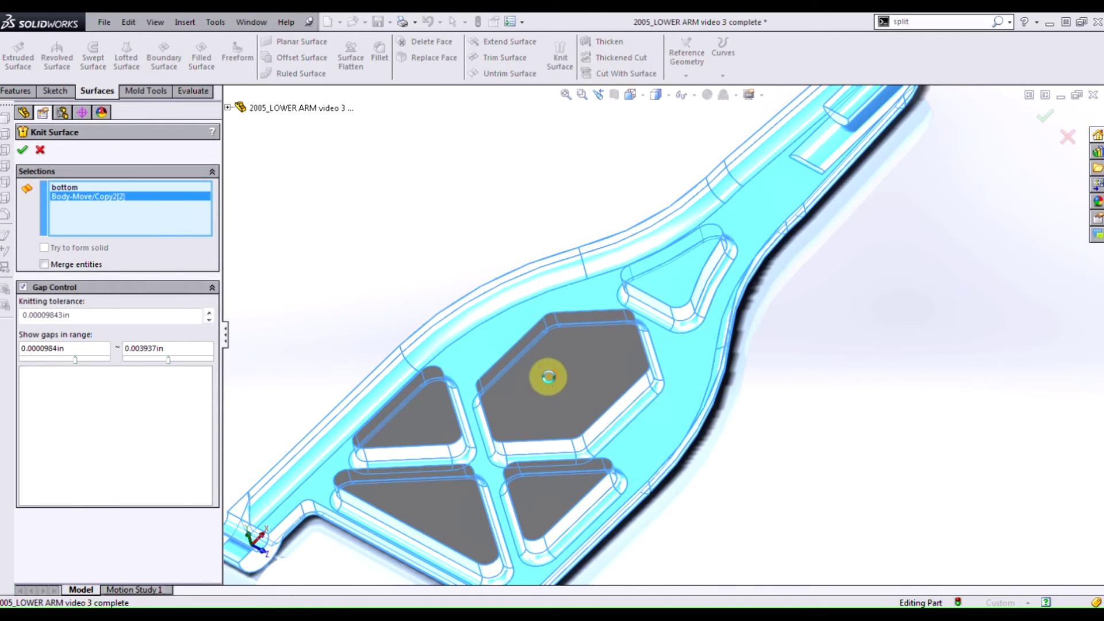
pyautogui.click(549, 376)
pyautogui.click(423, 435)
pyautogui.click(438, 519)
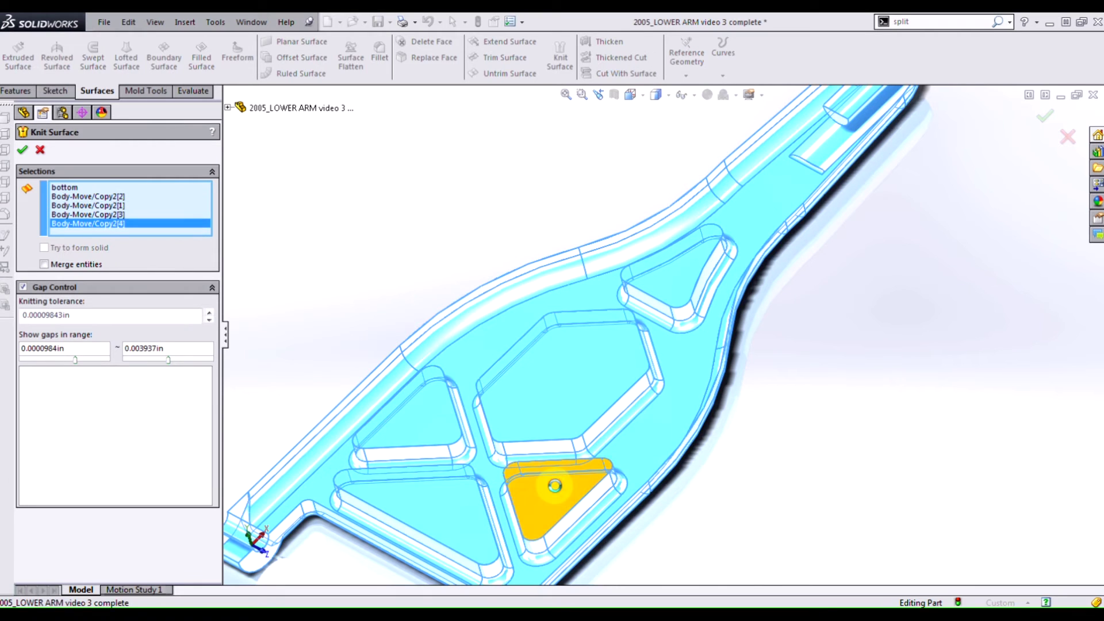
pyautogui.click(555, 486)
pyautogui.click(23, 150)
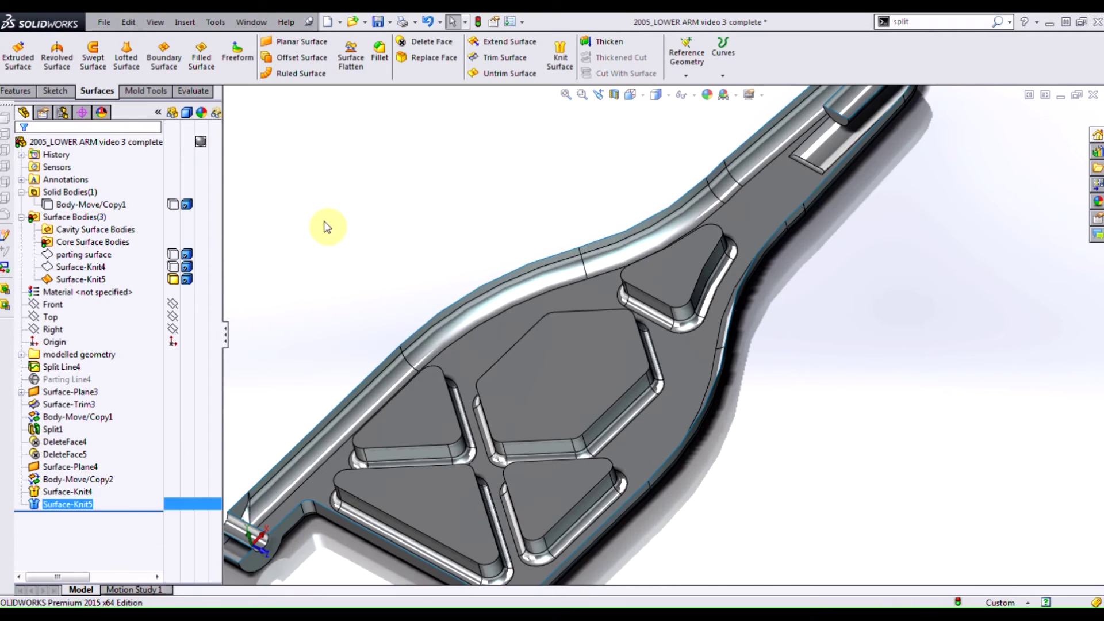
pyautogui.click(89, 255)
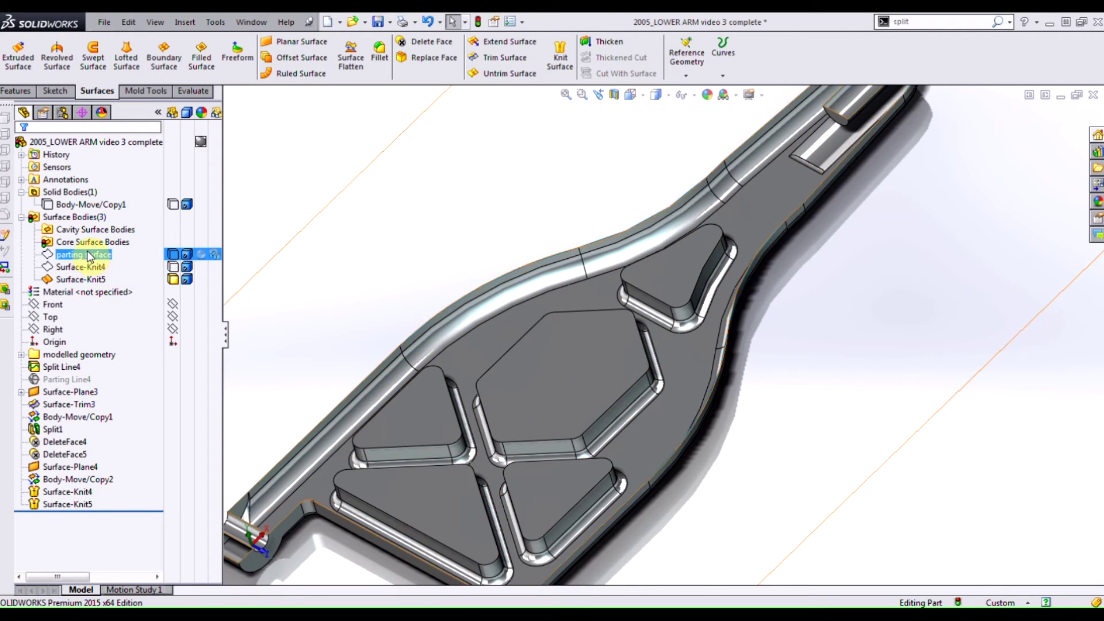
pyautogui.click(82, 266)
# Insert the missing Parting Surface Bodies folder and select Surface-Knit4 in the tree
pyautogui.click(156, 177)
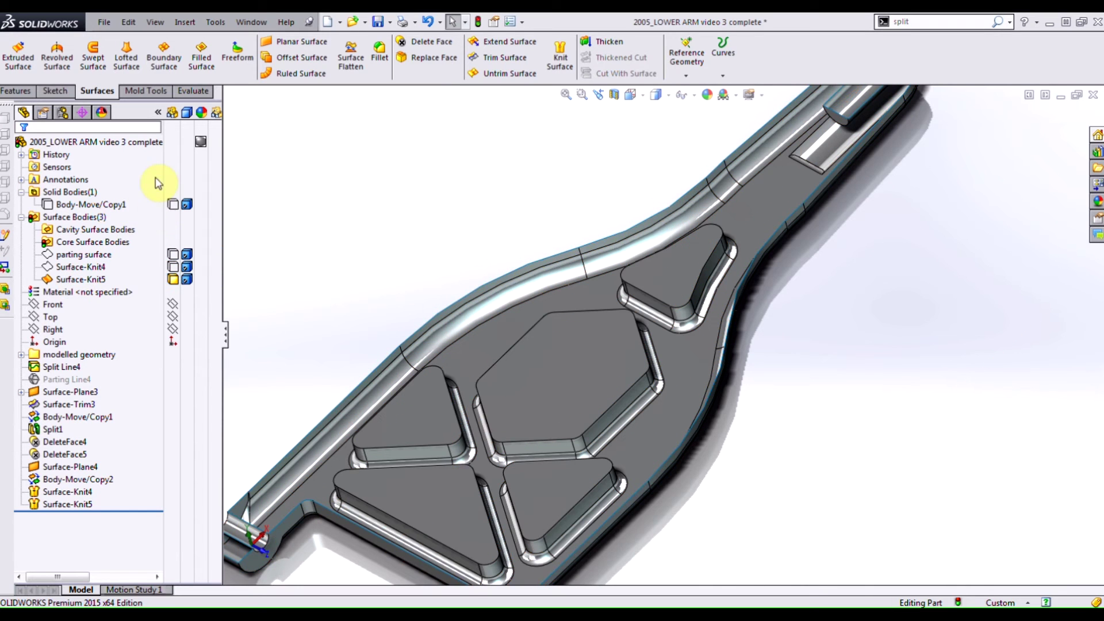
pyautogui.click(144, 92)
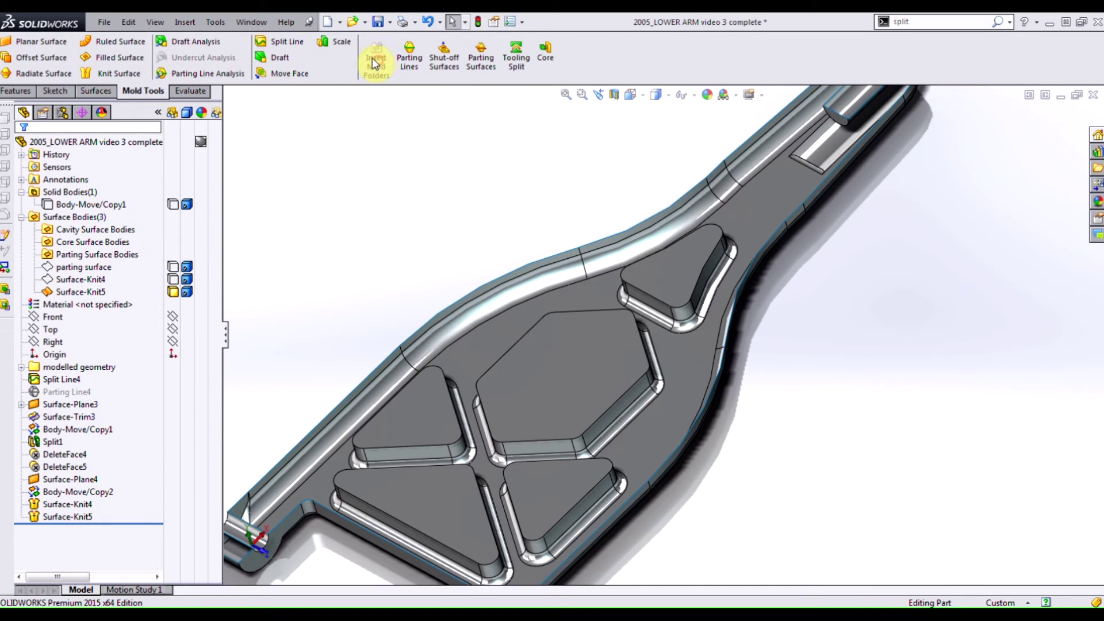
pyautogui.click(87, 255)
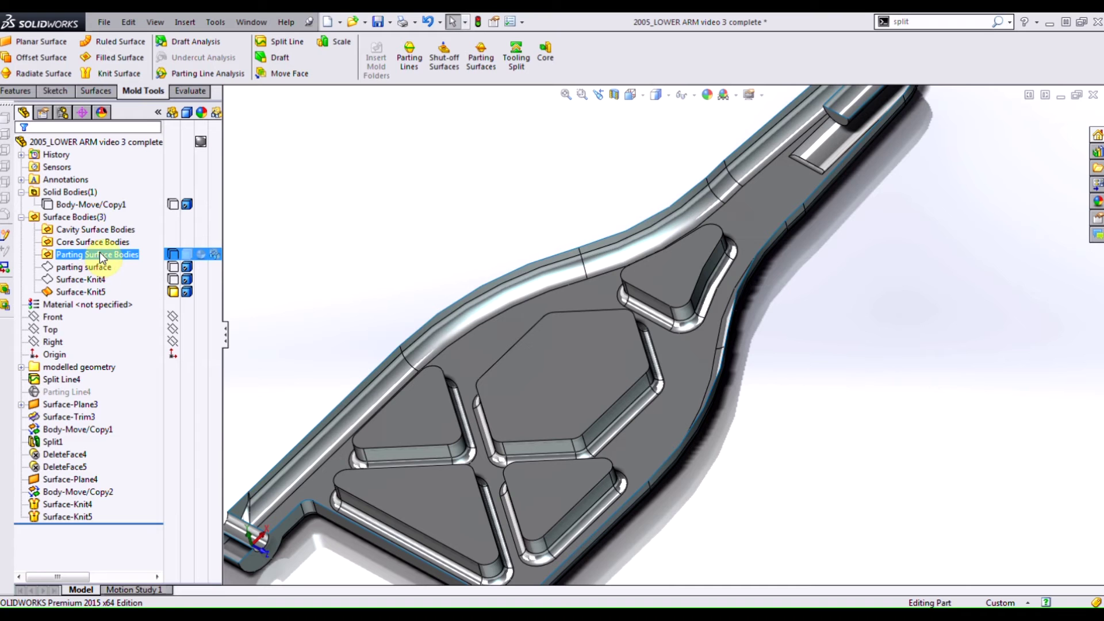
pyautogui.click(96, 266)
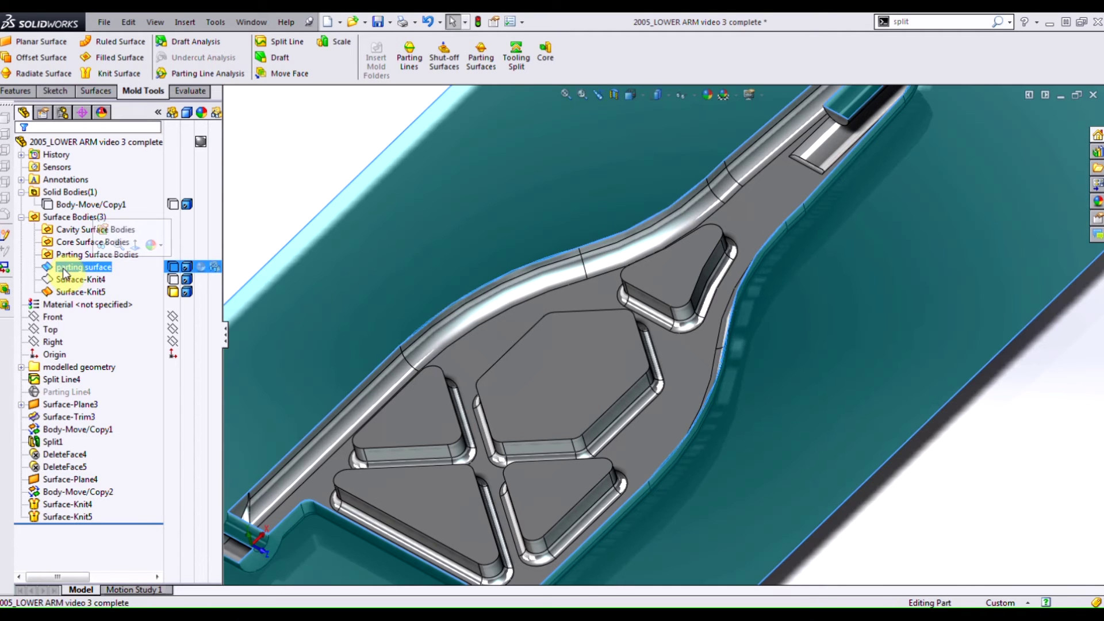
pyautogui.keyDown('ctrl'); pyautogui.click(69, 244); pyautogui.keyUp('ctrl')
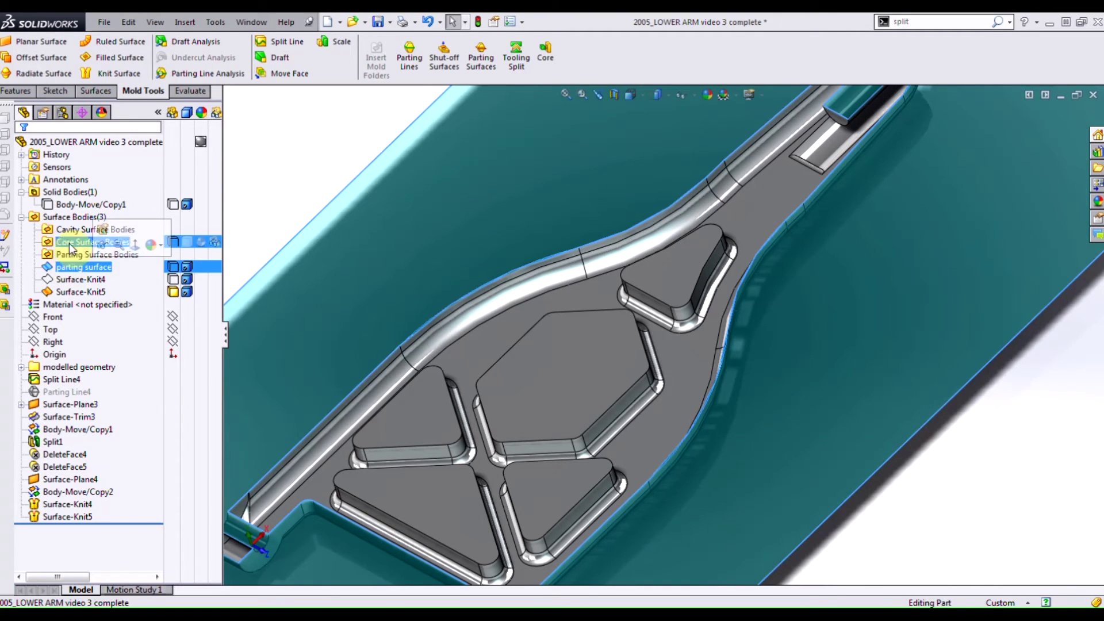
pyautogui.keyDown('ctrl'); pyautogui.click(79, 279); pyautogui.keyUp('ctrl')
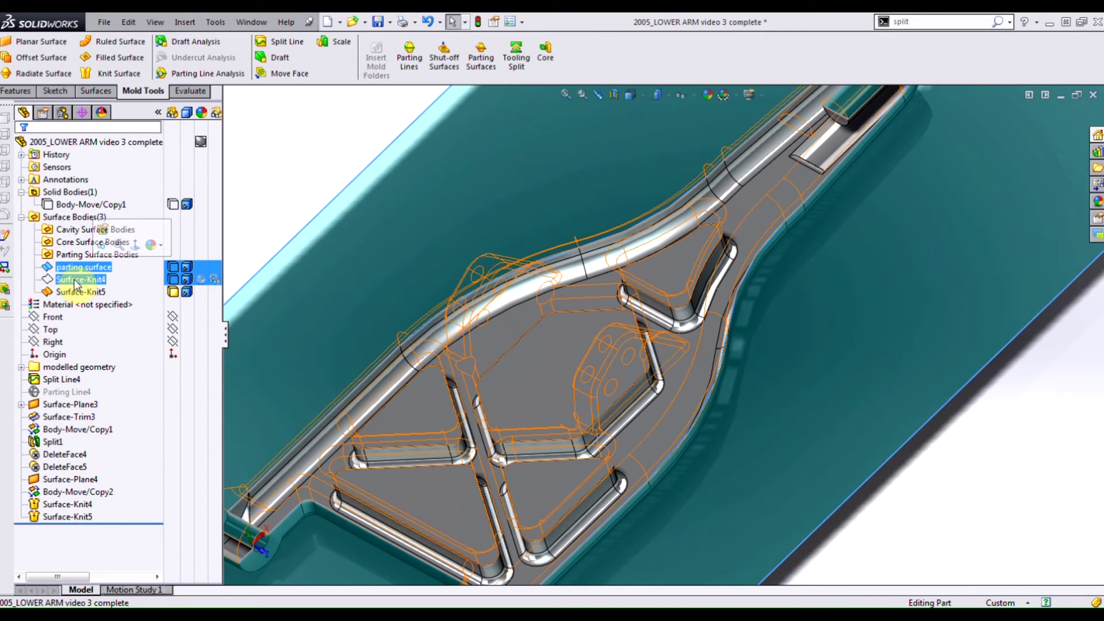
pyautogui.click(77, 282)
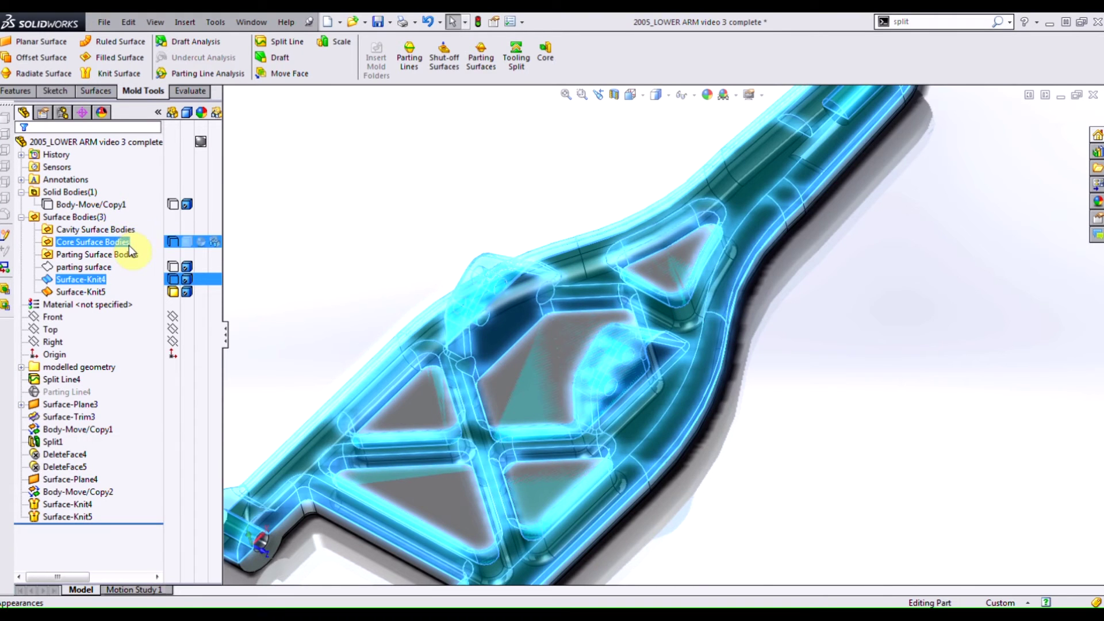
# Drag the parting surface and Surface-Knit4 into their mold surface-body folders
pyautogui.click(389, 255)
pyautogui.click(96, 266)
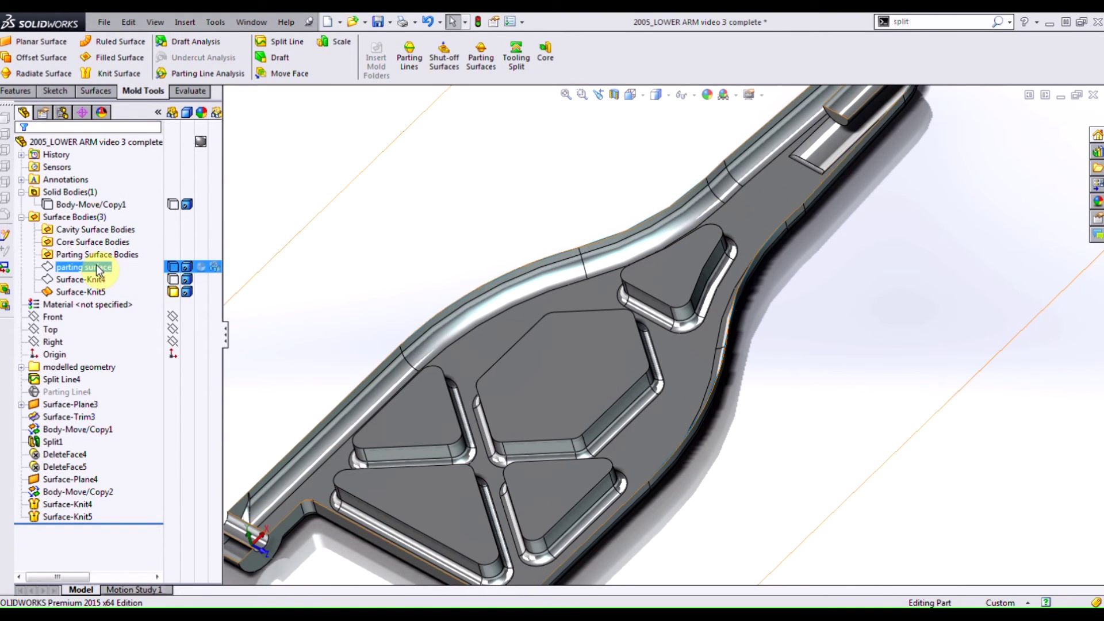
pyautogui.keyDown('ctrl'); pyautogui.click(90, 254); pyautogui.keyUp('ctrl')
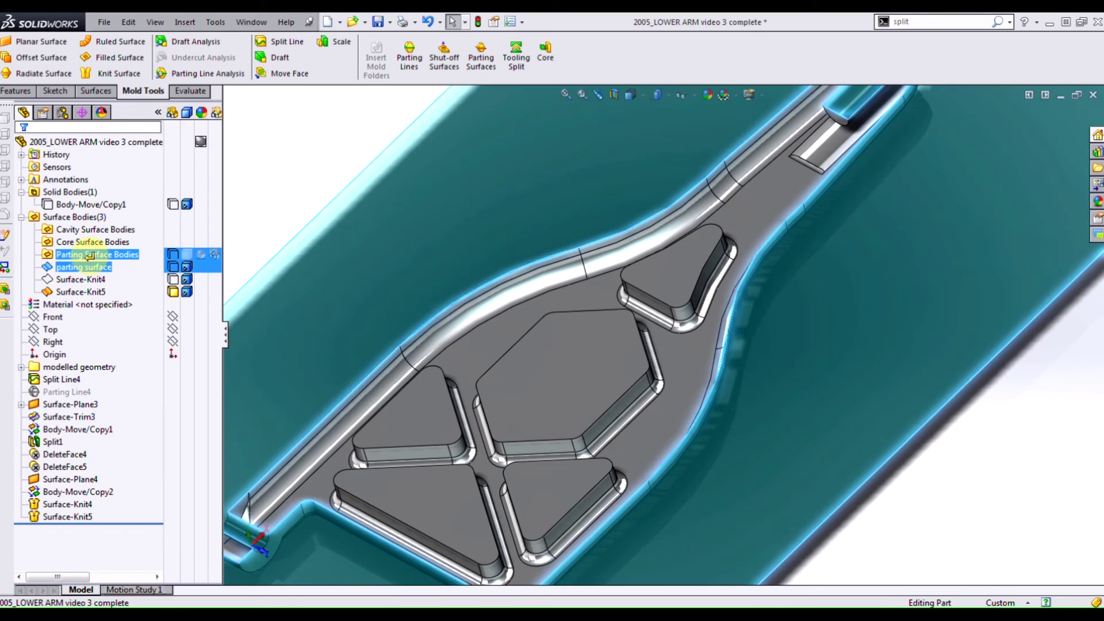
pyautogui.moveTo(90, 255)
pyautogui.mouseDown()
pyautogui.moveTo(86, 229)
pyautogui.moveTo(87, 241)
pyautogui.mouseUp()
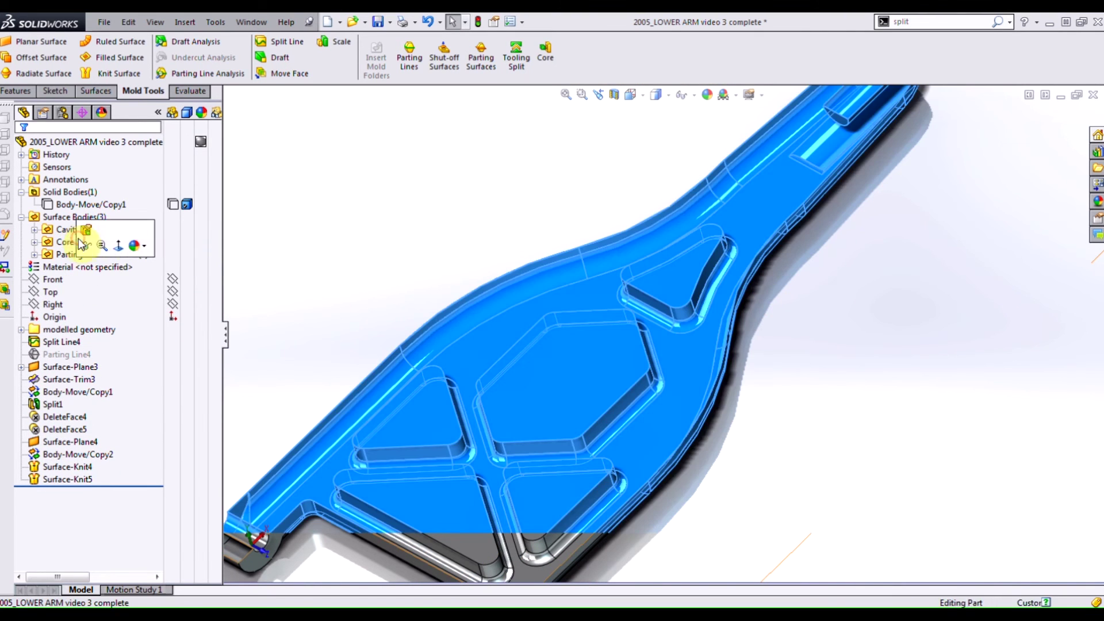
# Move Surface-Knit5 into Core Surface Bodies and expand the three mold folders
pyautogui.click(397, 244)
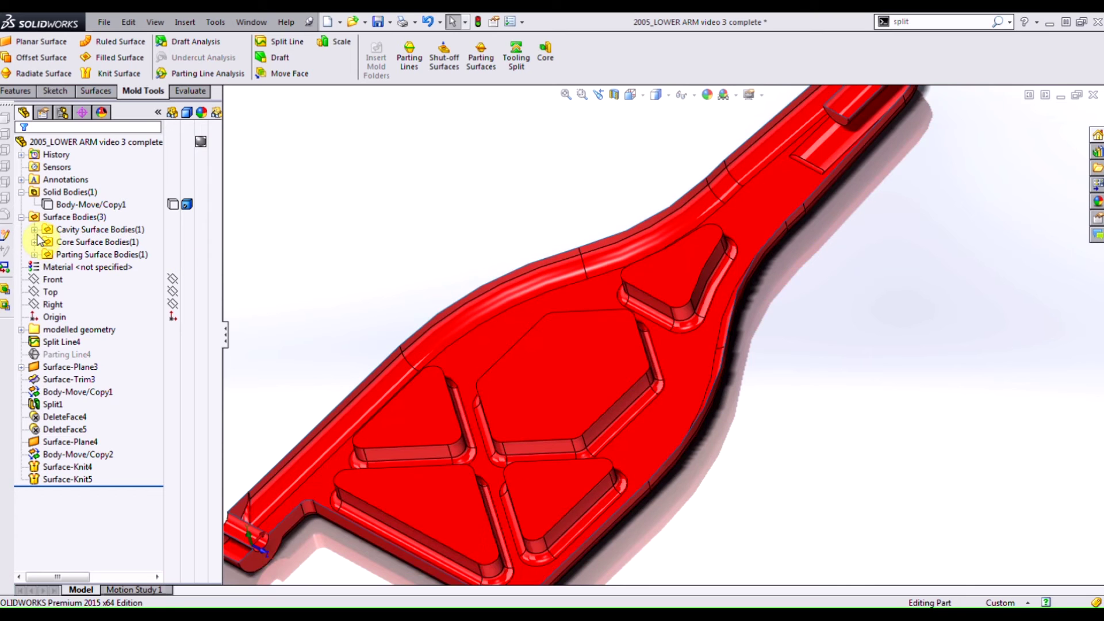
pyautogui.click(35, 230)
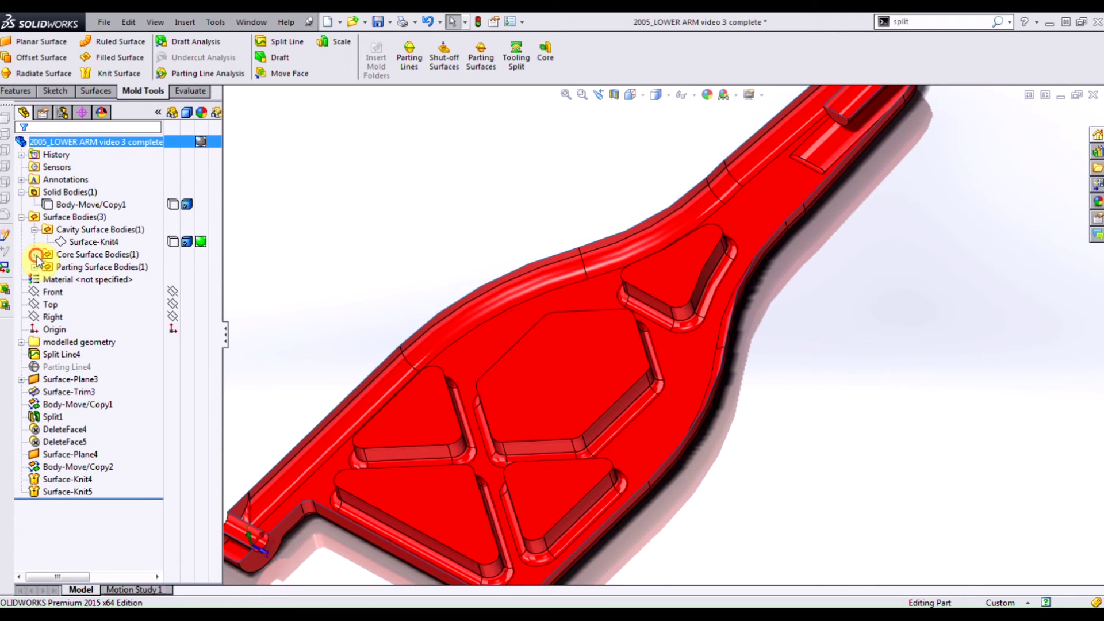
pyautogui.click(35, 254)
pyautogui.click(35, 280)
pyautogui.click(95, 291)
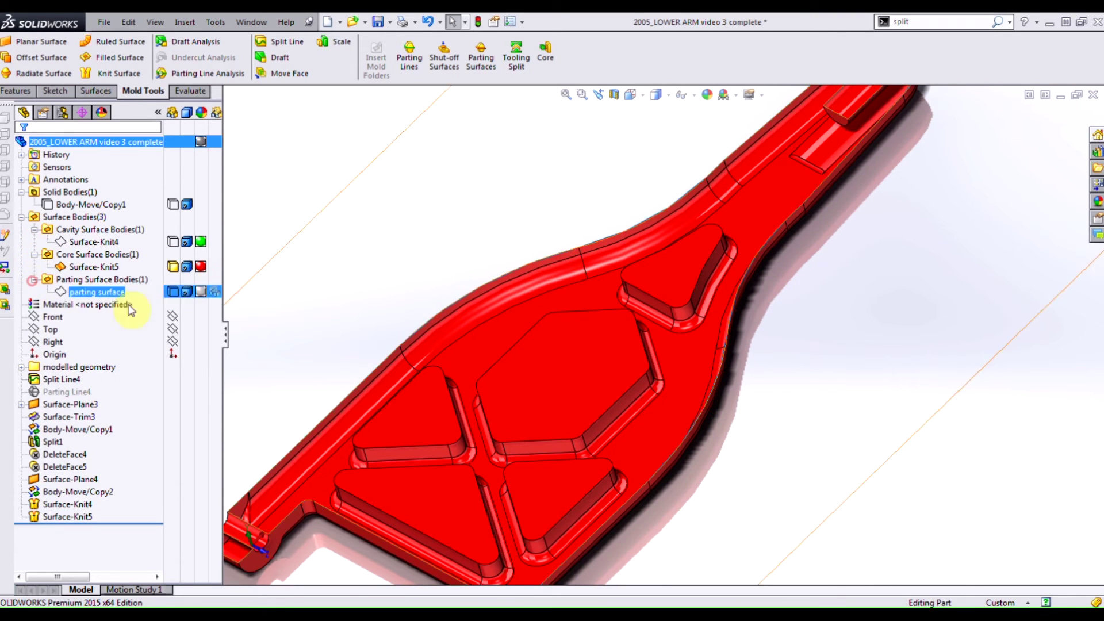
# Show the parting surface and the cavity body Surface-Knit4, then clear the selection
pyautogui.click(173, 293)
pyautogui.click(297, 202)
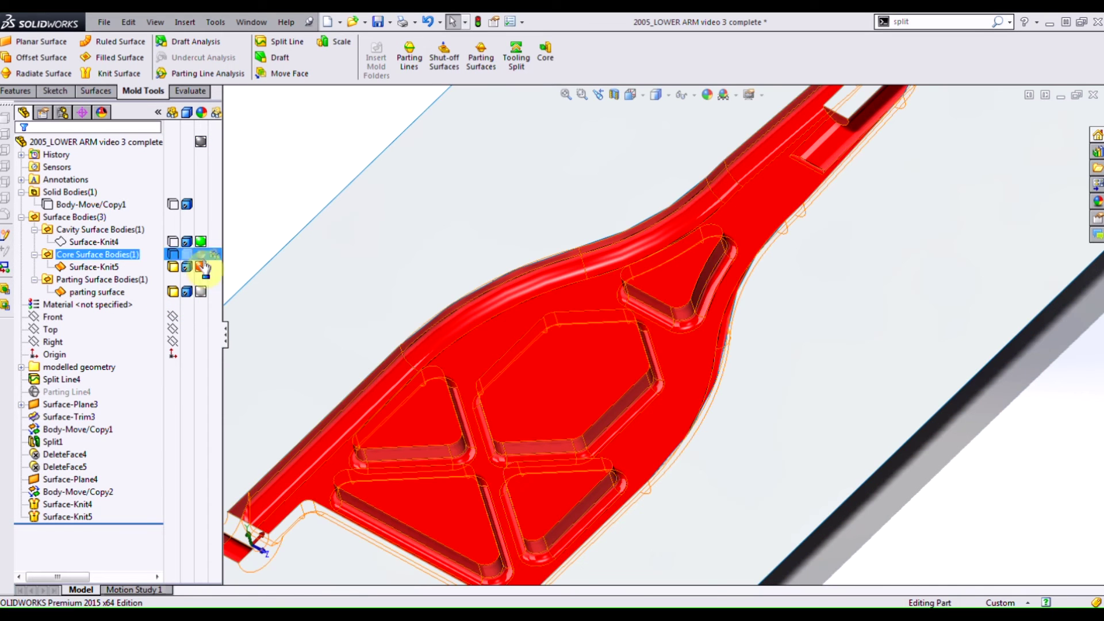
pyautogui.click(174, 242)
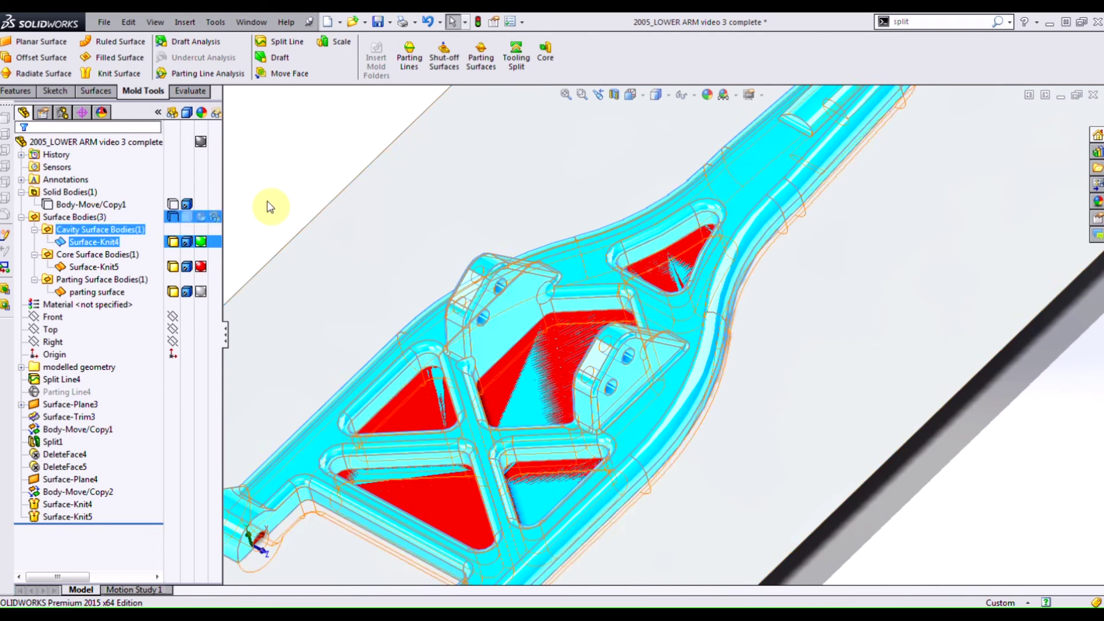
pyautogui.click(267, 207)
pyautogui.click(175, 267)
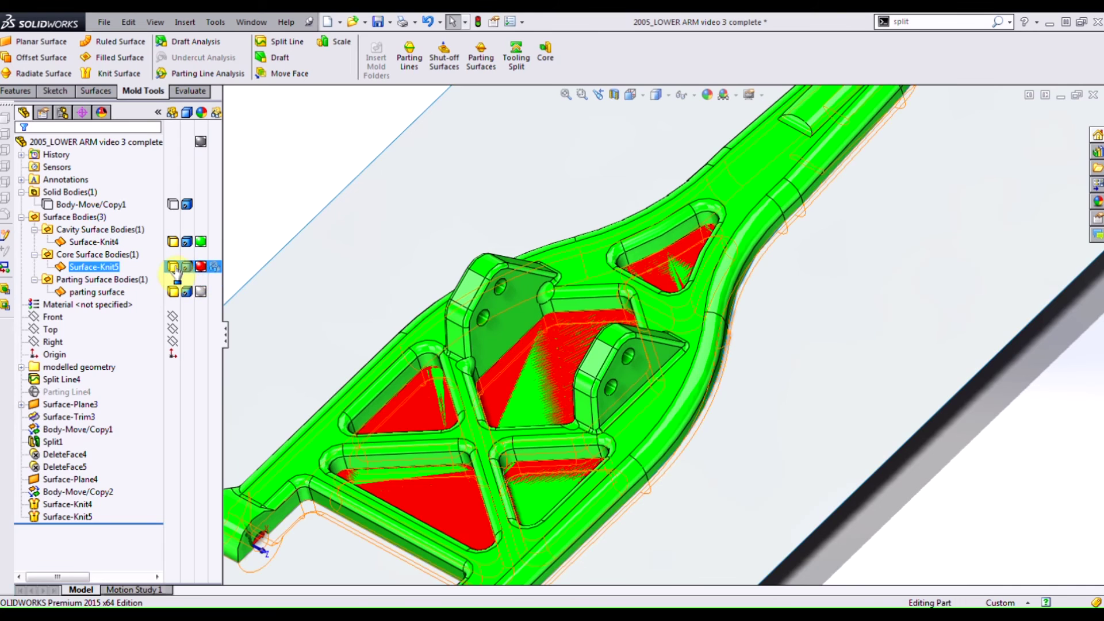
pyautogui.click(267, 298)
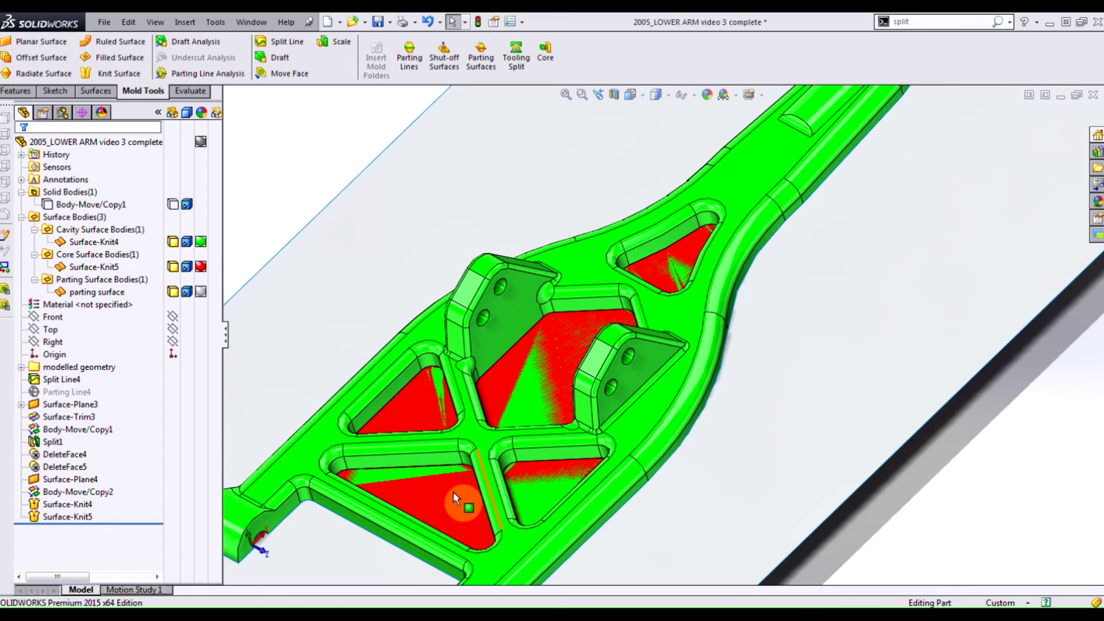
# Orbit the arm, toggle Surface-Knit5 visibility, and switch to the Top view
pyautogui.moveTo(851, 333); pyautogui.dragTo(793, 321, button='middle')
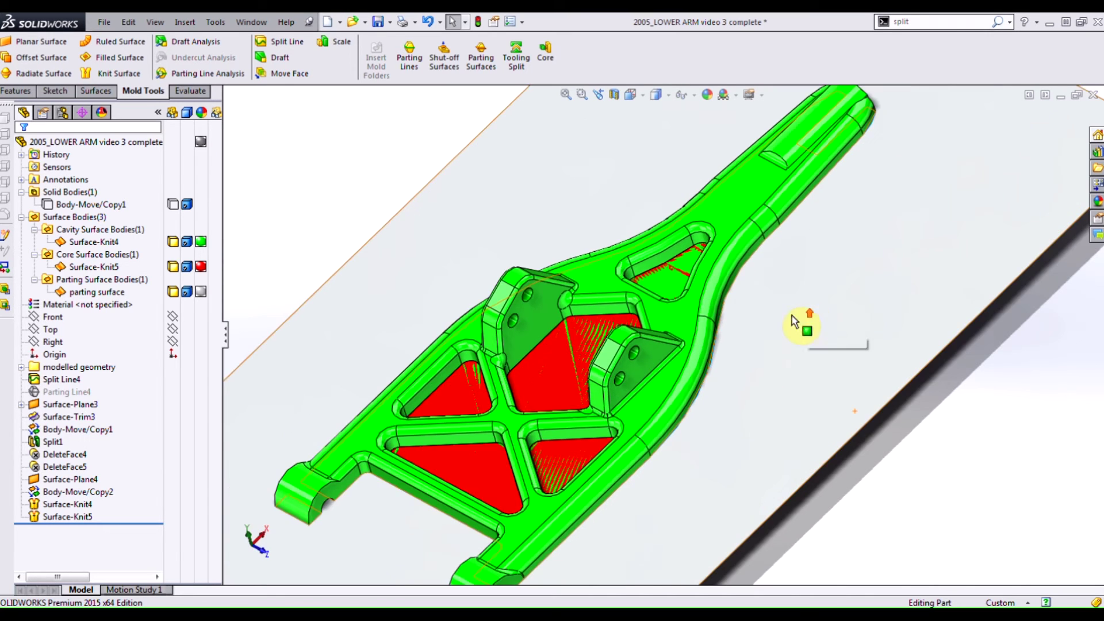
pyautogui.scroll(3, 793, 322)
pyautogui.scroll(2, 760, 294)
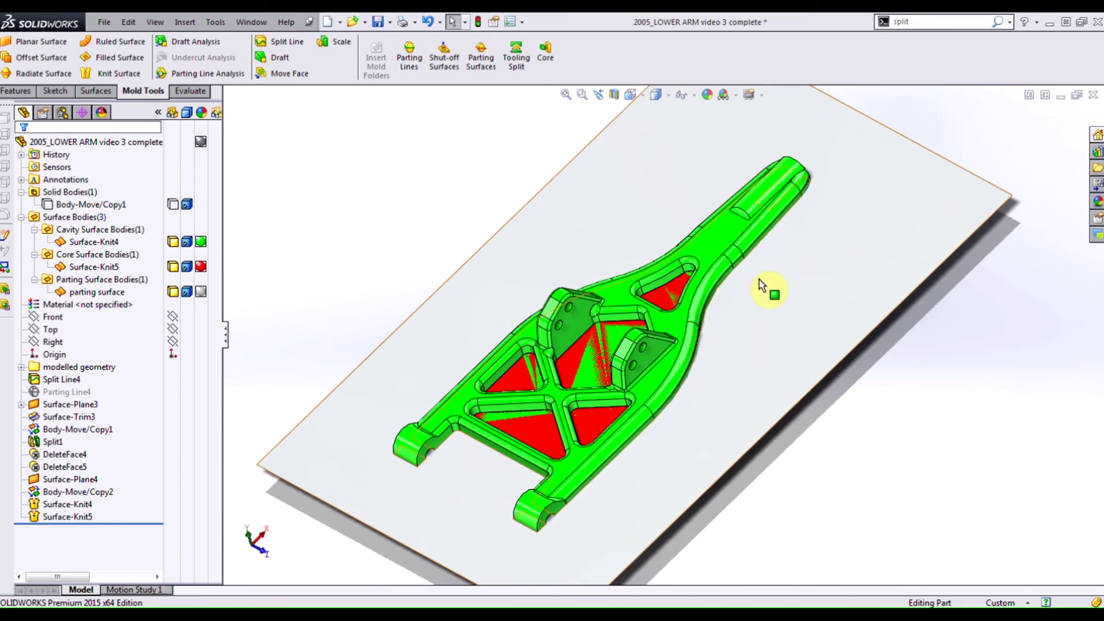
pyautogui.click(174, 269)
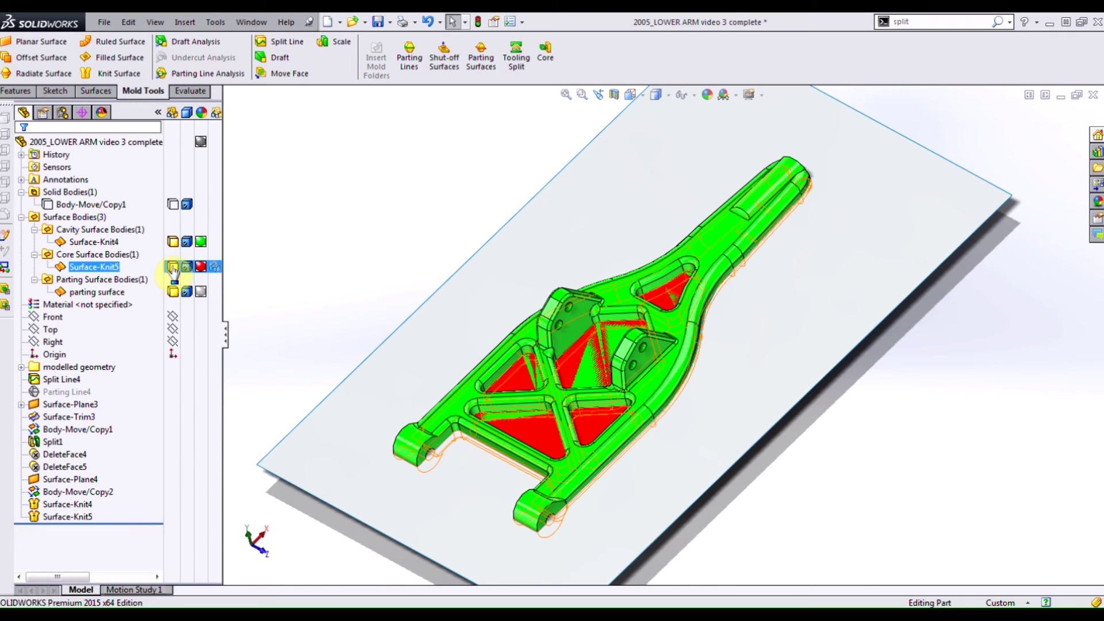
pyautogui.click(172, 268)
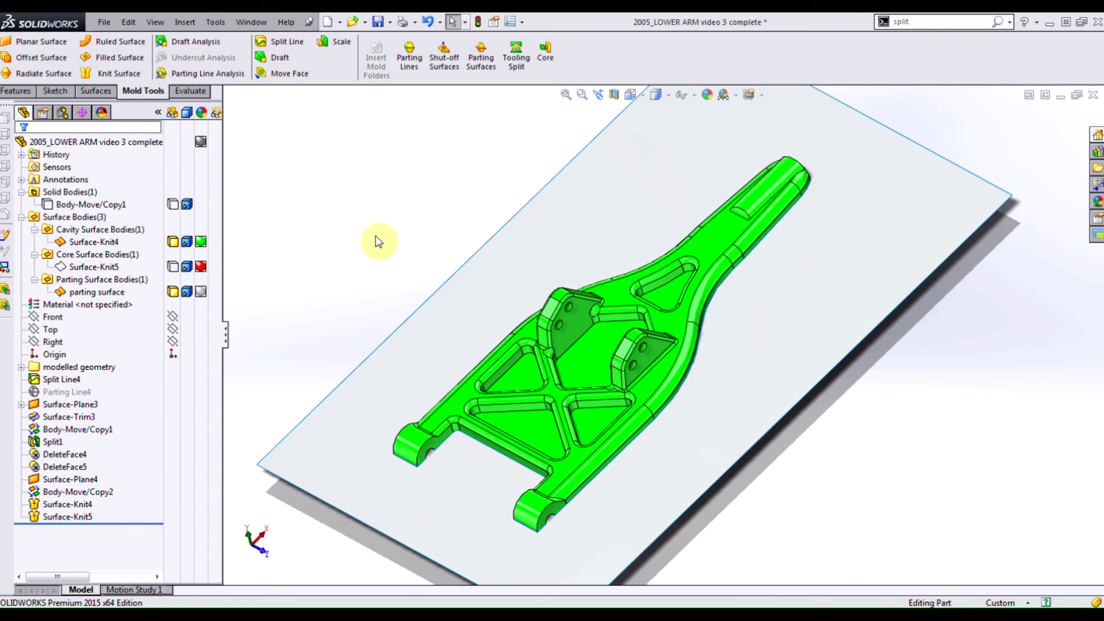
pyautogui.press('space')
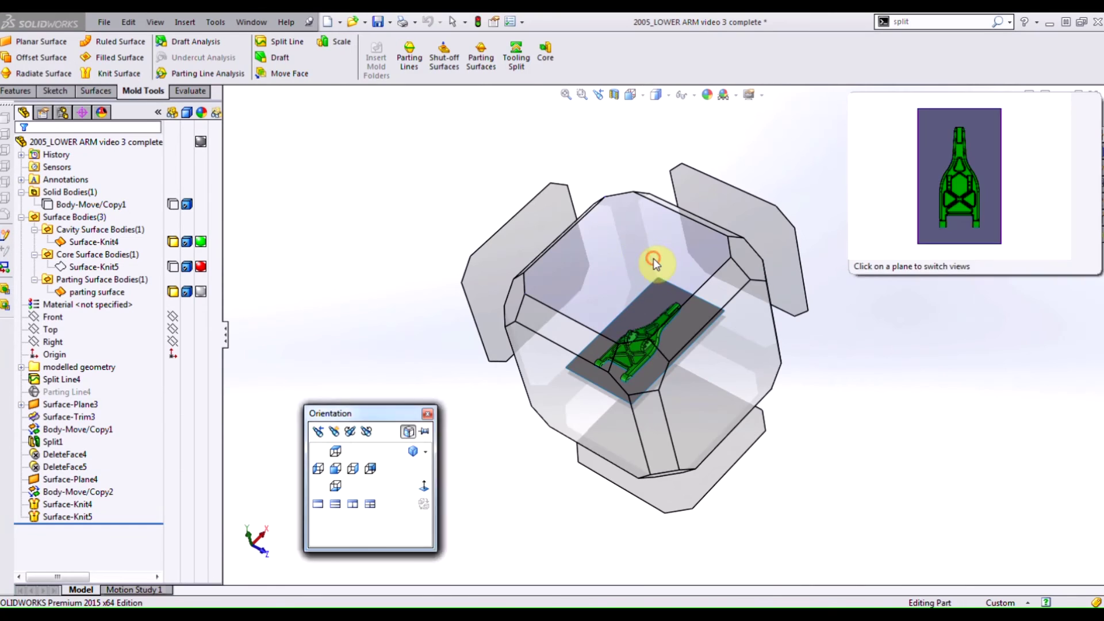
pyautogui.click(653, 259)
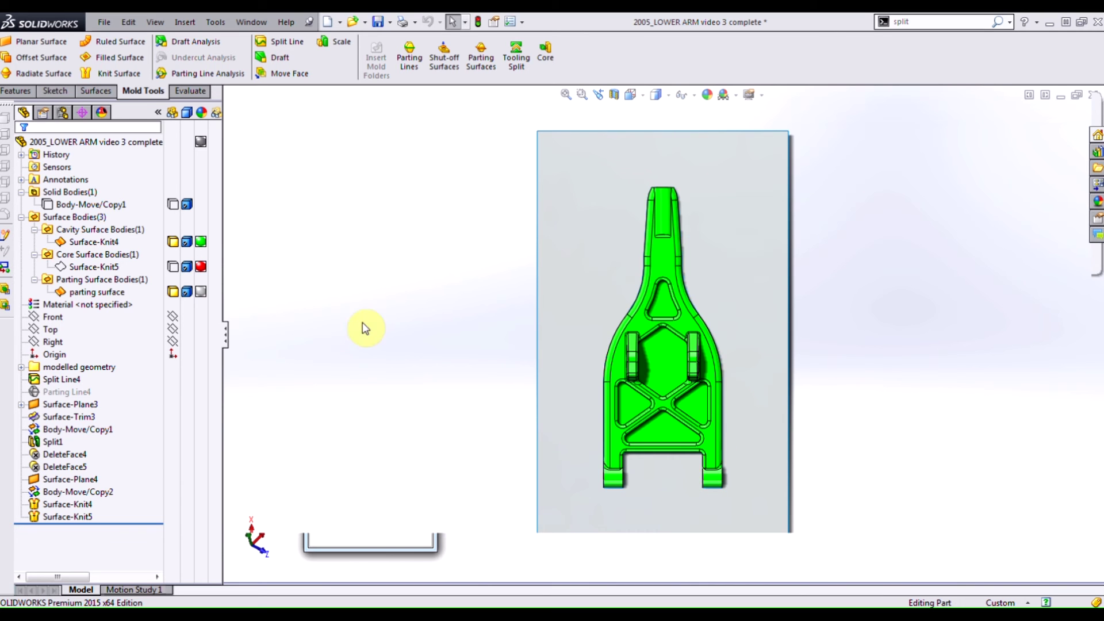
# Hide the cavity Surface-Knit4 so the red core shows, then view it isometrically
pyautogui.click(172, 266)
pyautogui.keyDown('ctrl'); pyautogui.click(174, 243); pyautogui.keyUp('ctrl')
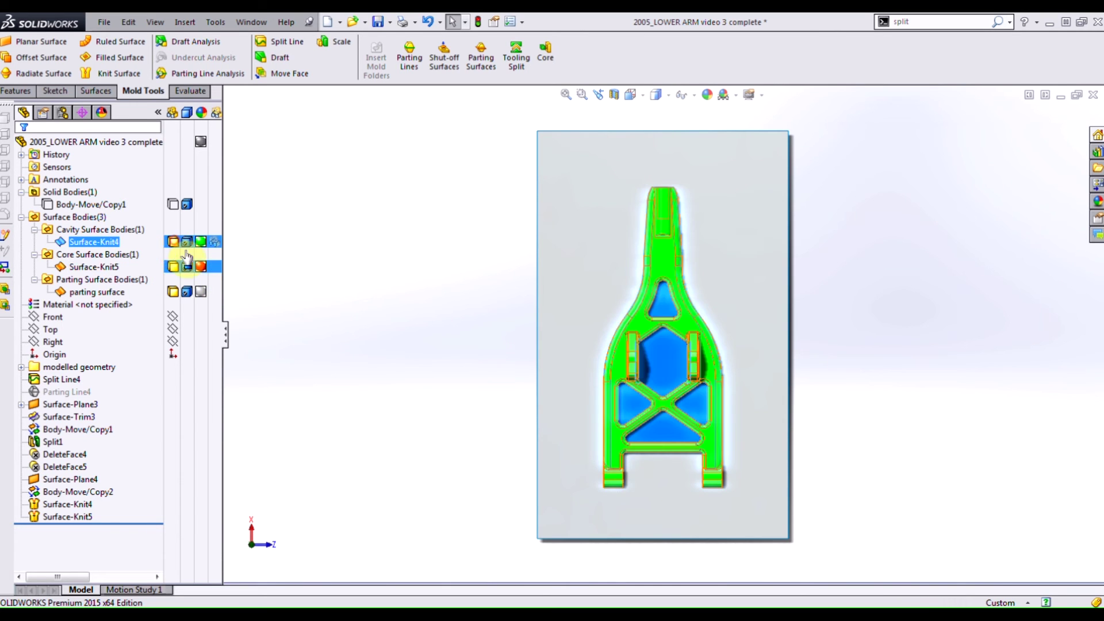
pyautogui.press('space')
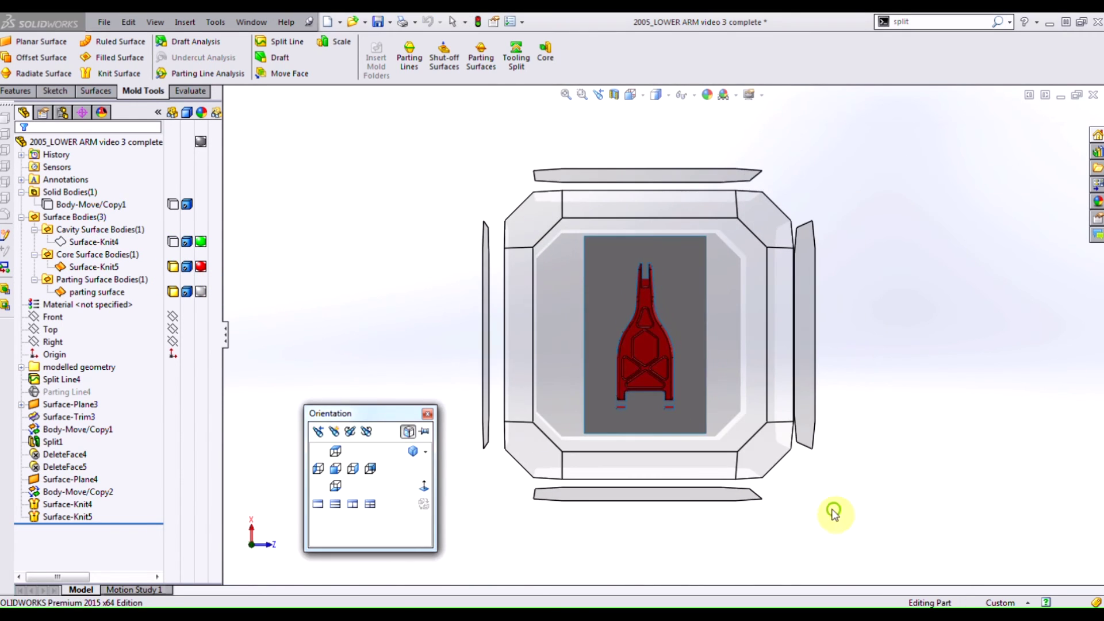
pyautogui.click(823, 419)
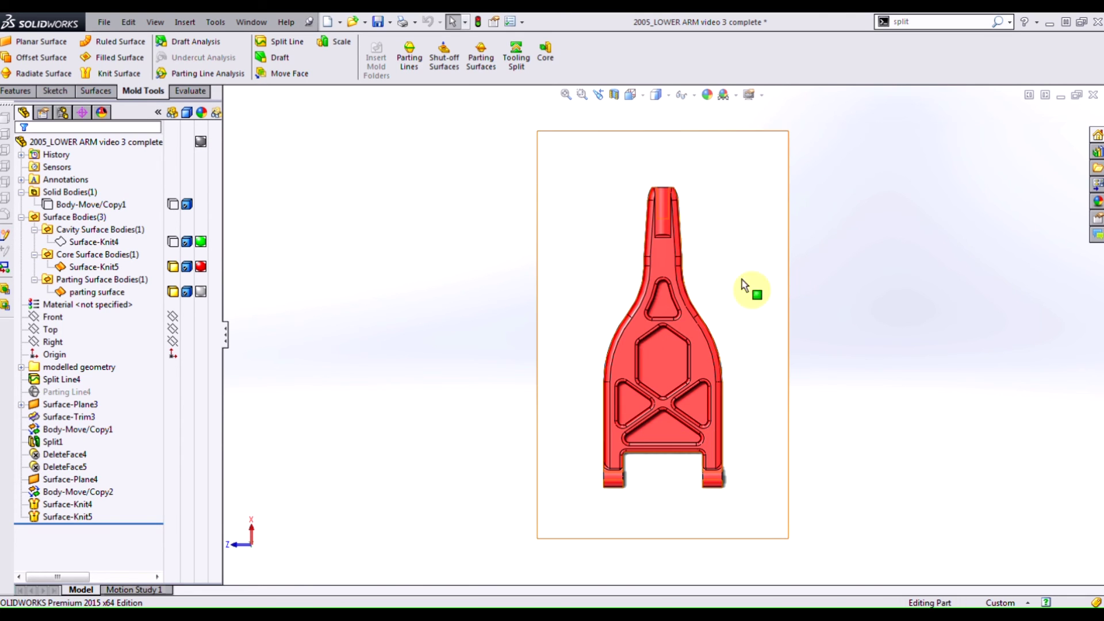
pyautogui.click(756, 290)
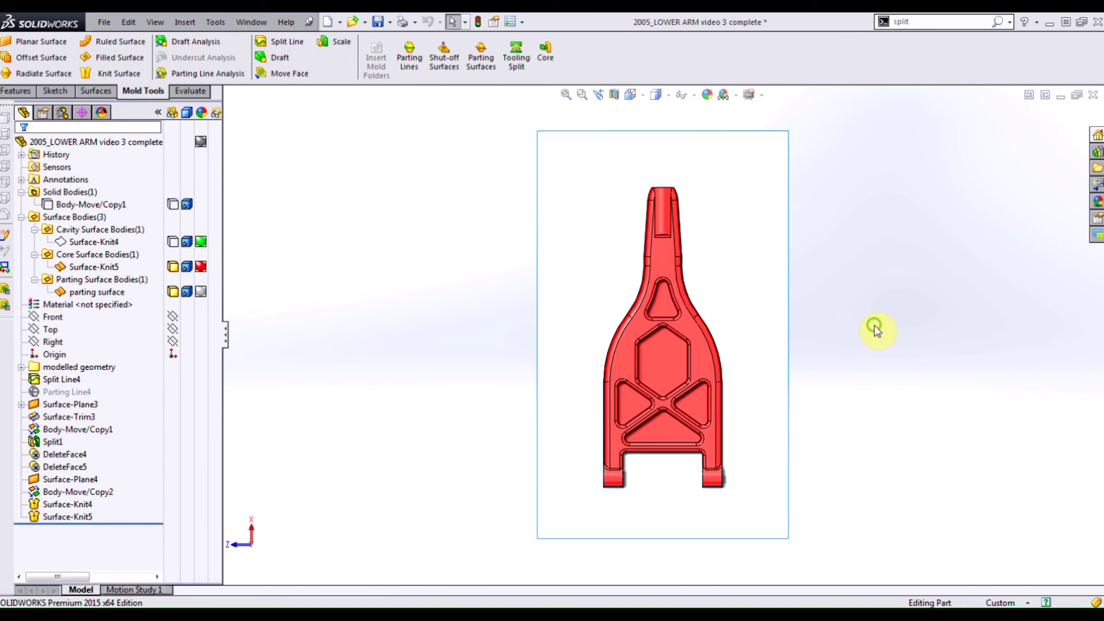
pyautogui.moveTo(875, 328); pyautogui.dragTo(664, 322, button='middle')
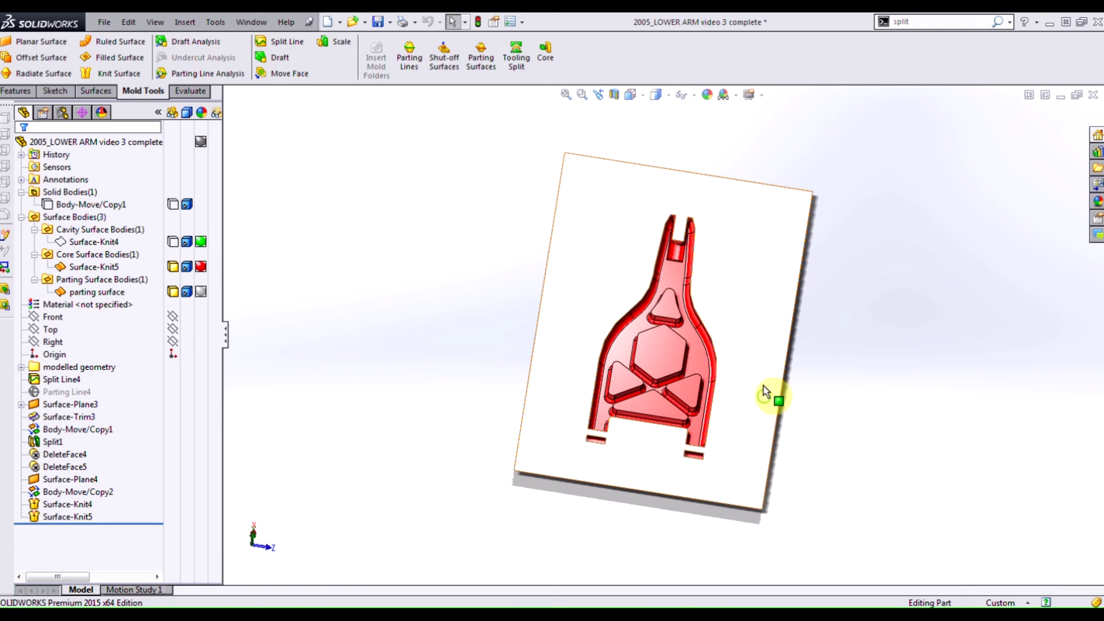
pyautogui.hotkey('ctrl', '7')
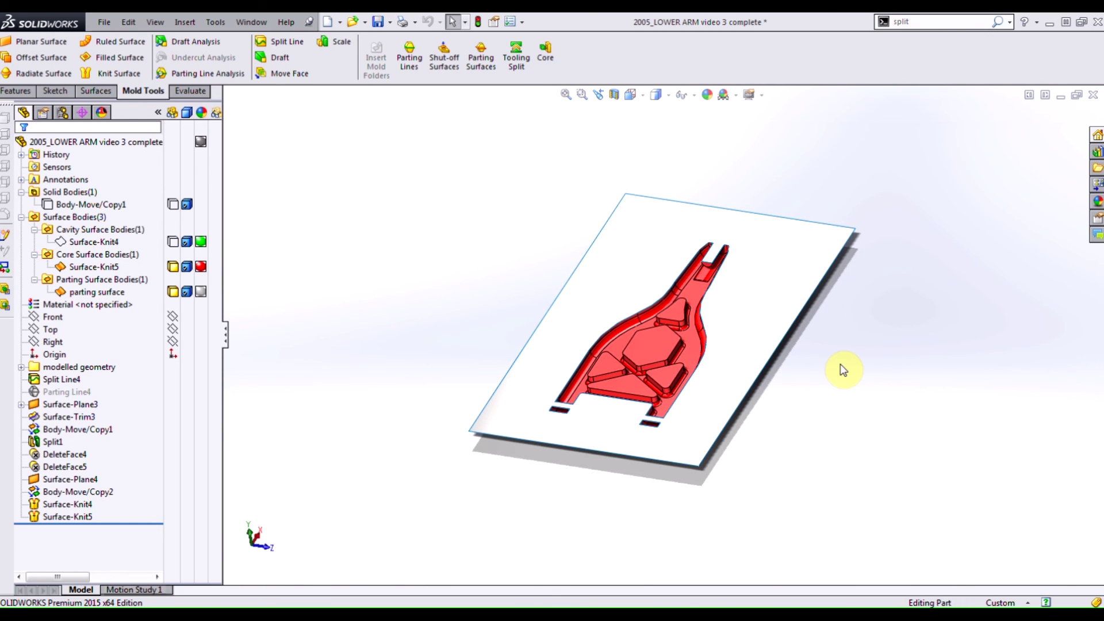